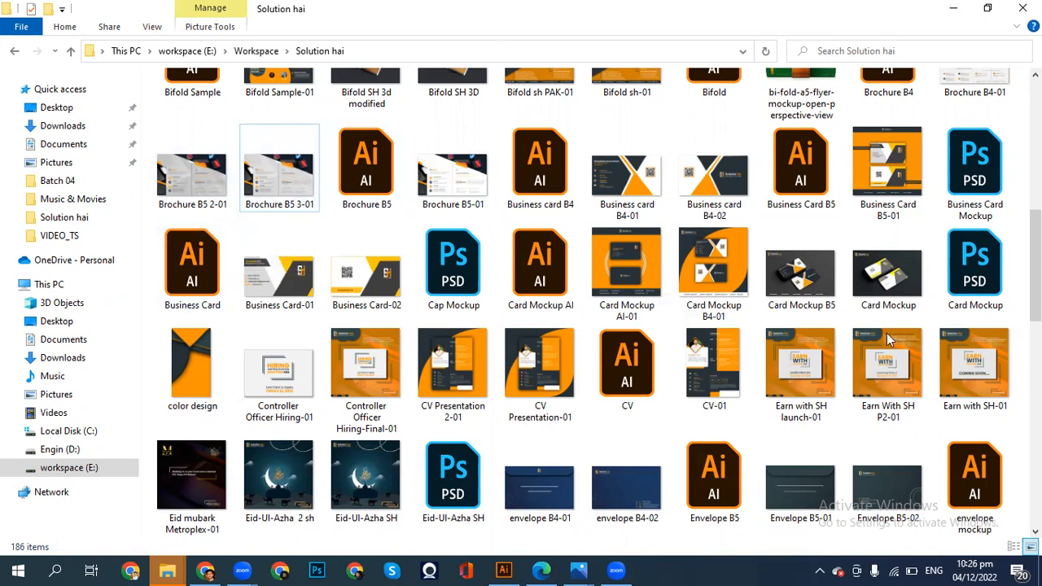
Open the Bifold Mockup 2 PSD file from the Solution hai folder
scroll(472, 269, up, 5)
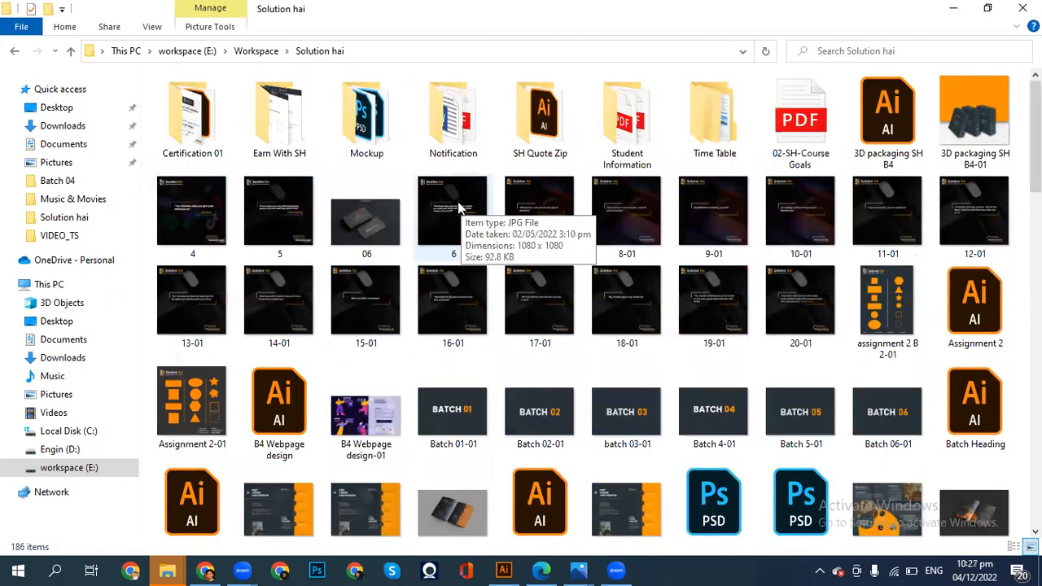
scroll(411, 411, down, 3)
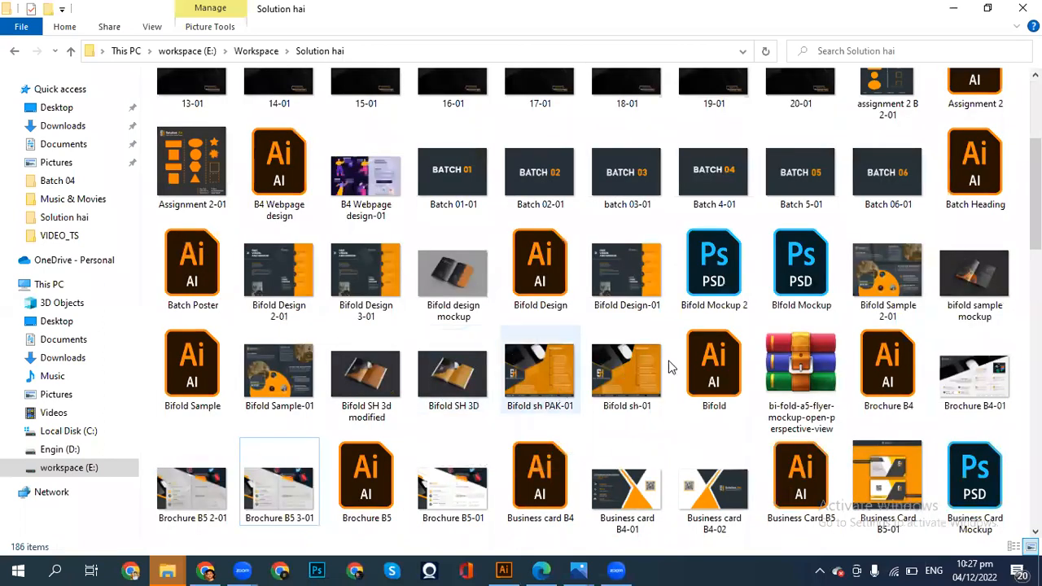
double_click(722, 291)
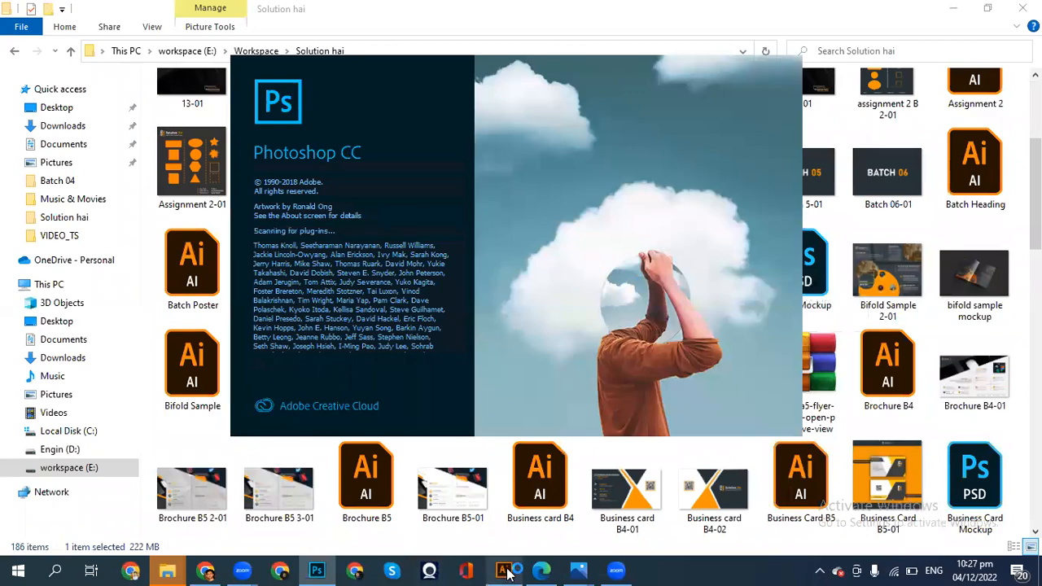
Switch to Illustrator and close it, discarding changes to Untitled-2, with no layer selected in the Photoshop mockup
click(503, 570)
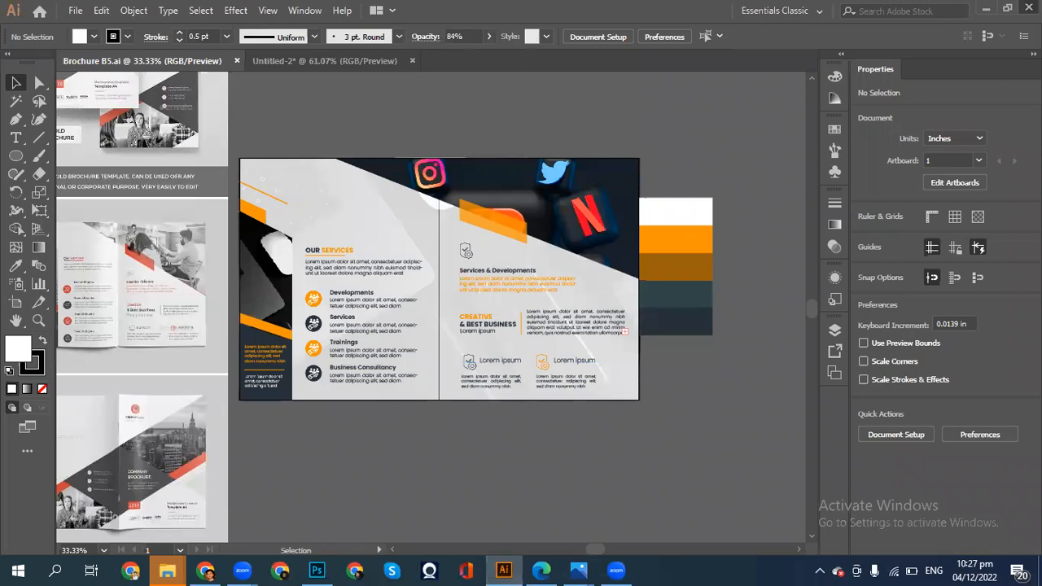
click(1028, 7)
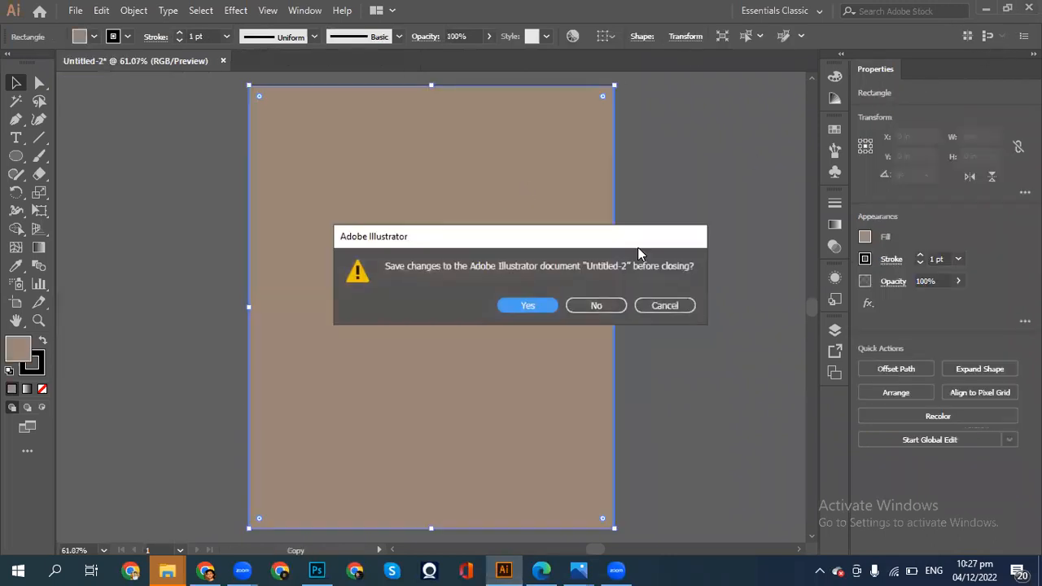
click(598, 305)
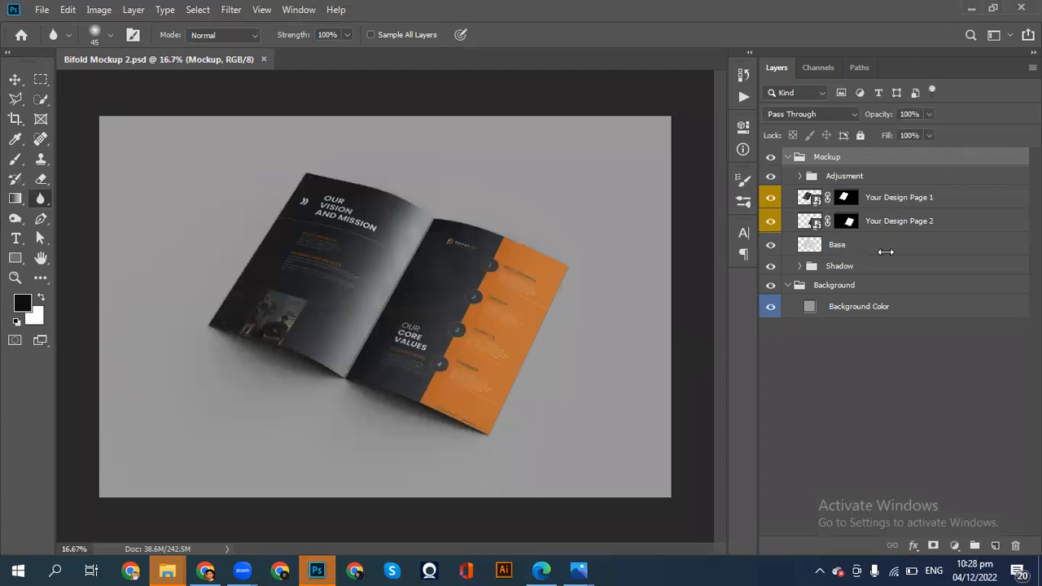
click(838, 345)
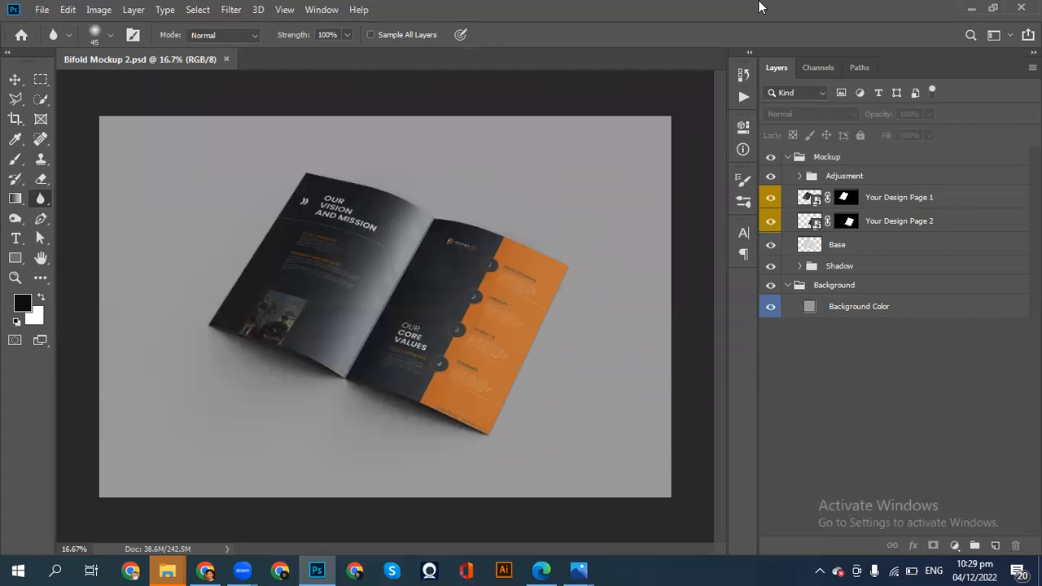
Open the Your Design Page 1 smart object's contents and hide its Bifold Design 3-01 layer
double_click(811, 204)
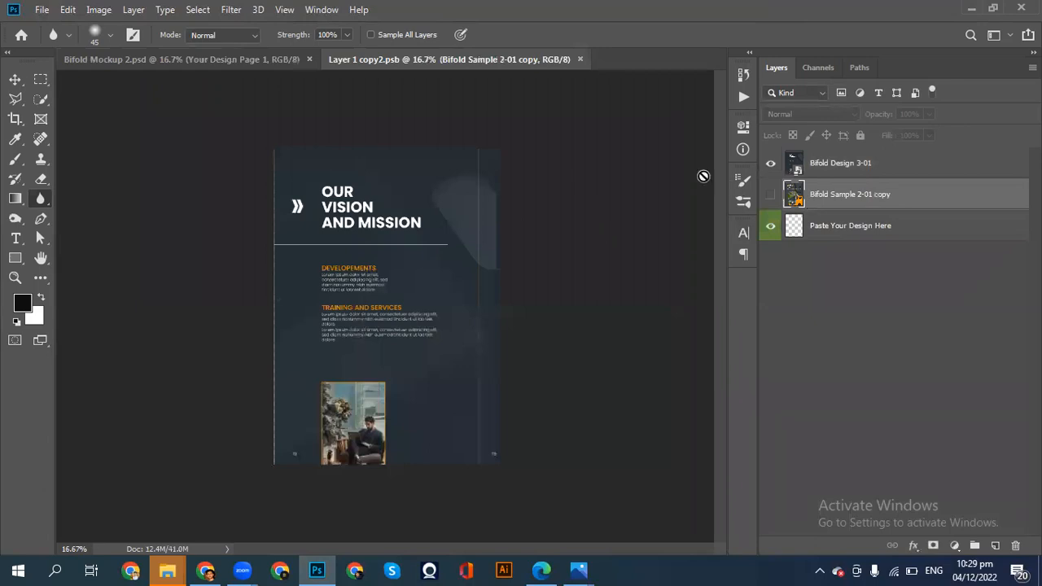
click(225, 66)
click(394, 65)
click(771, 166)
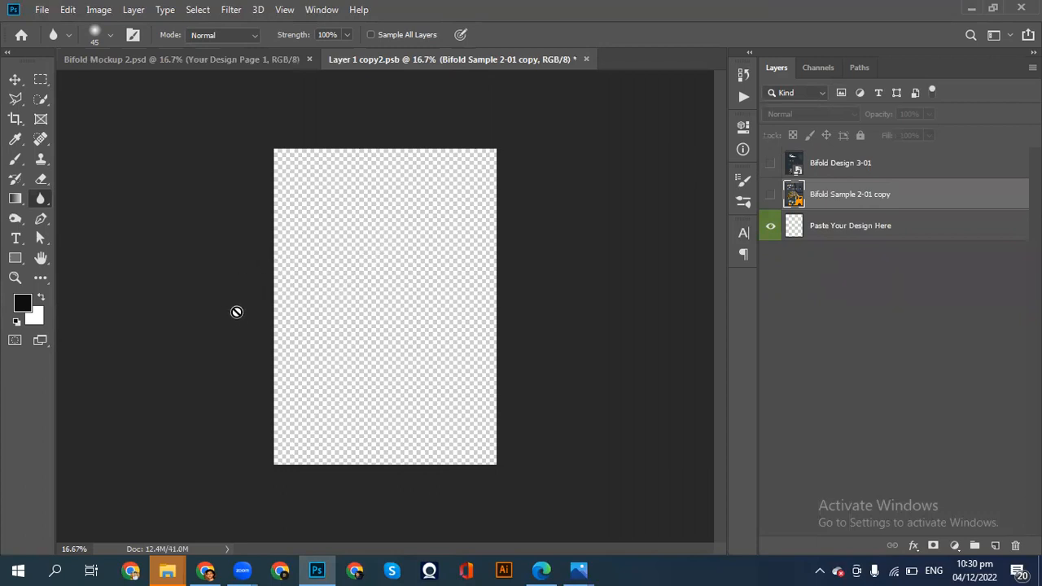
Place the Brochure B5 3-01 image from the Solution hai folder into the page 1 smart object document
mouse_move(168, 570)
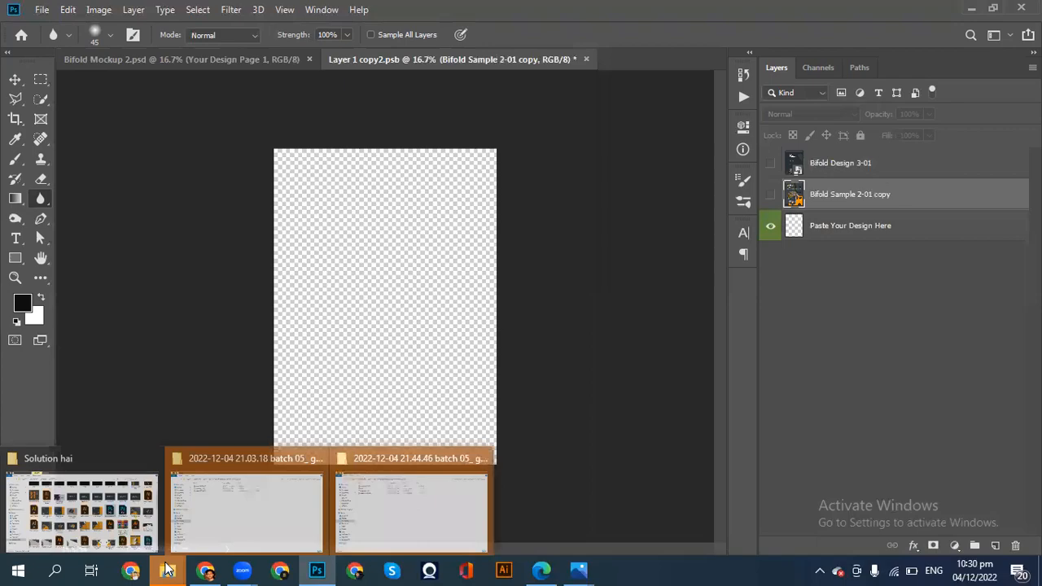
click(122, 544)
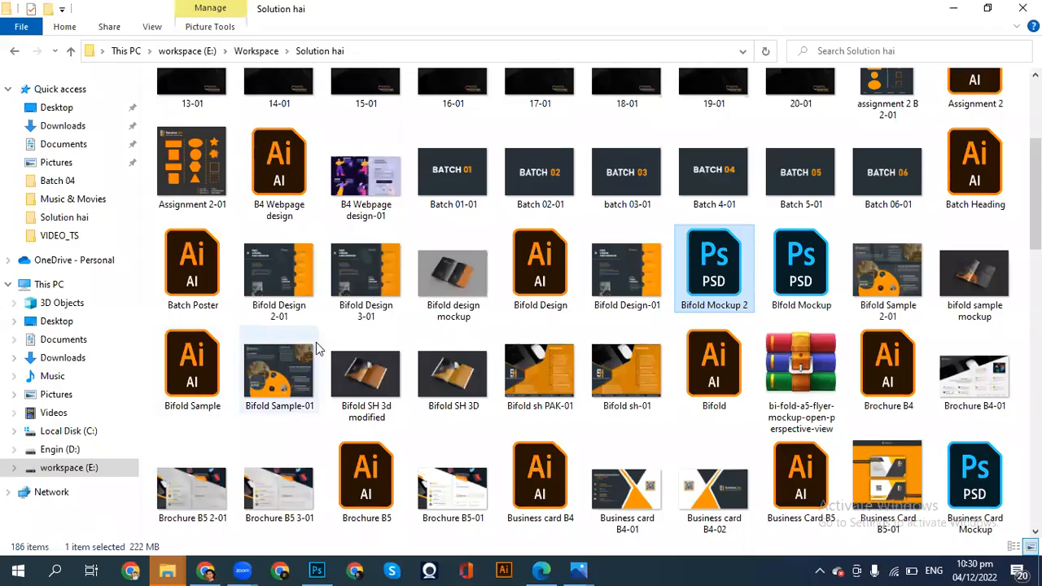
scroll(415, 329, down, 3)
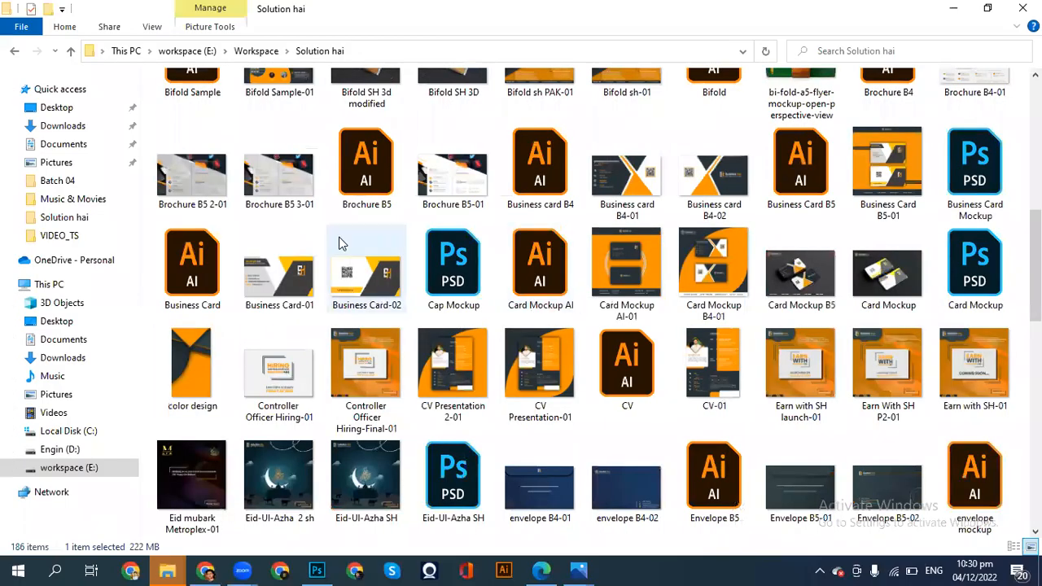
drag(287, 195, 378, 330)
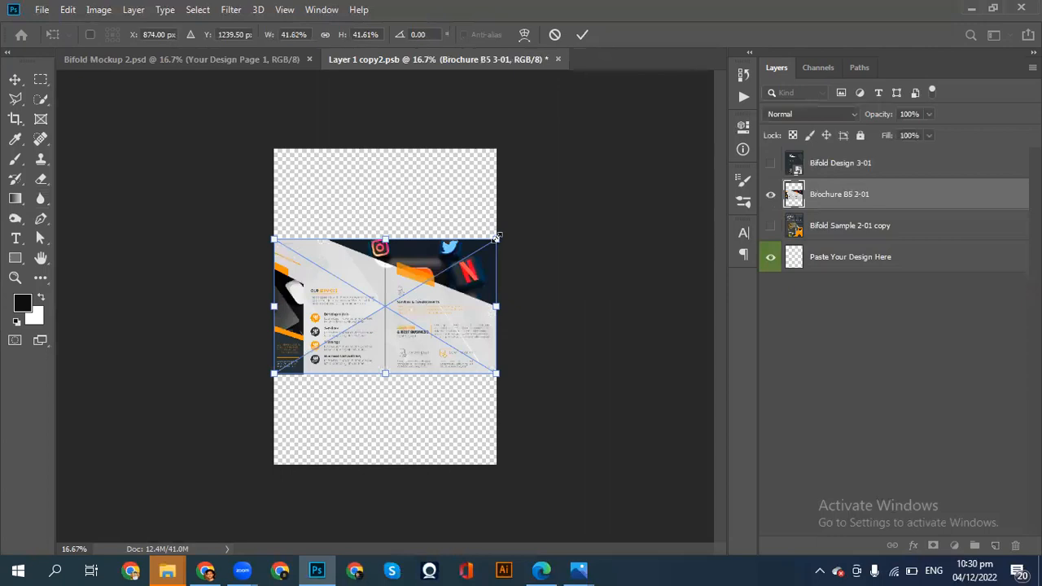
Scale the placed brochure to about 84% from the page's upper-left corner so its left half spans the page width
drag(496, 237, 660, 175)
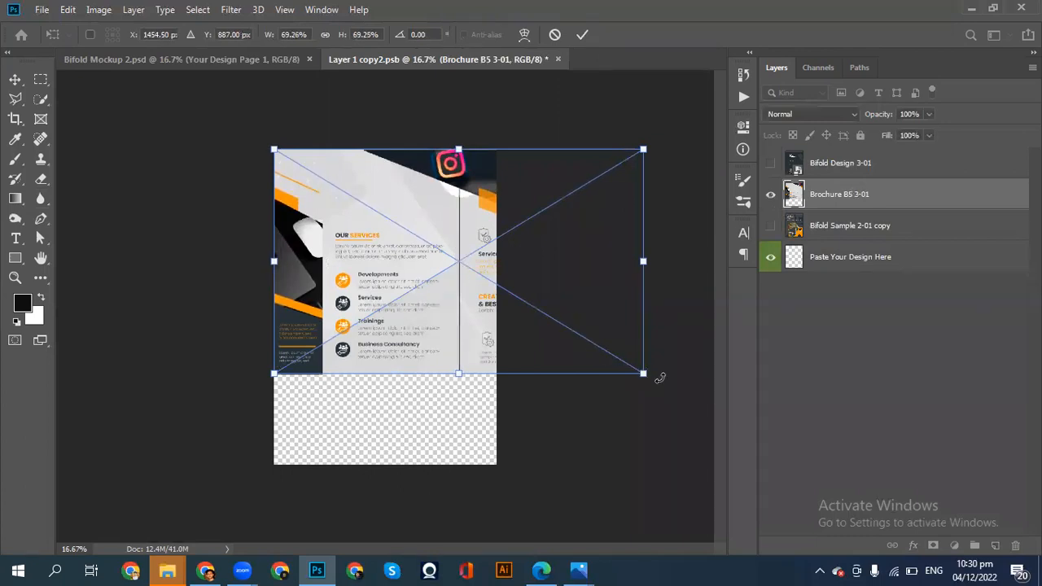
drag(649, 378, 702, 448)
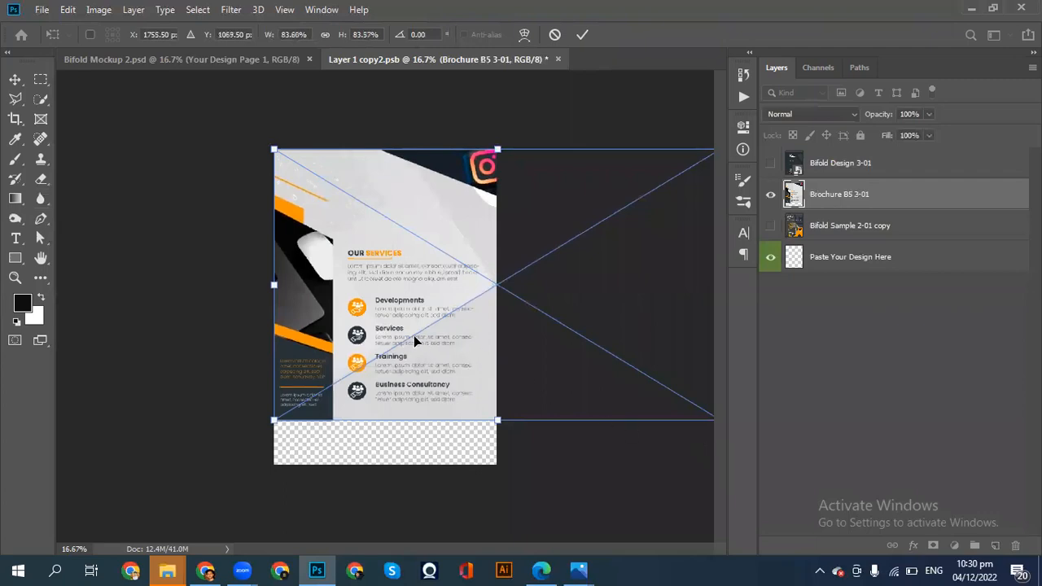
drag(408, 346, 409, 348)
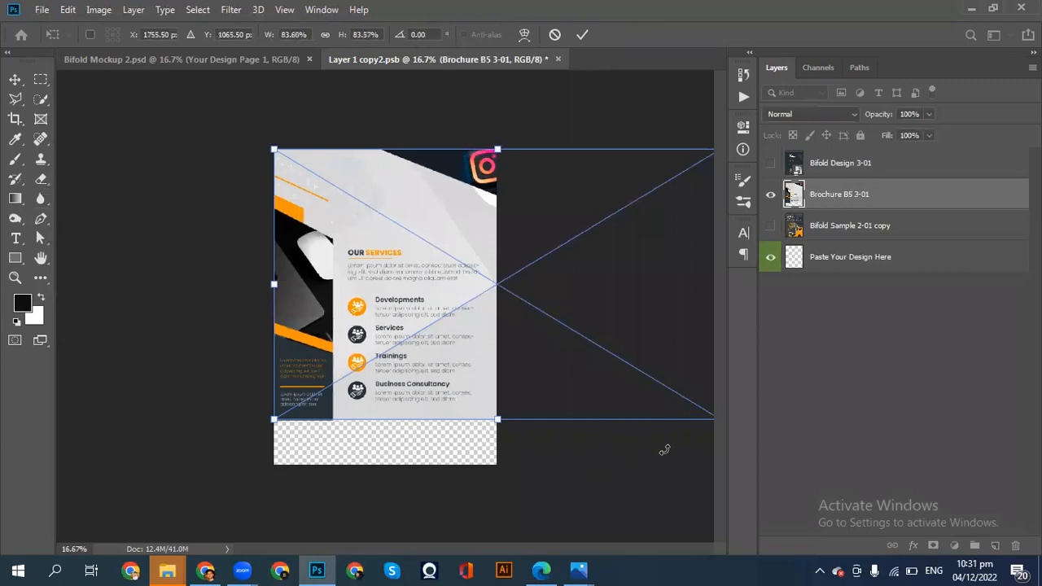
drag(618, 295, 626, 175)
key(ctrl+z)
click(586, 35)
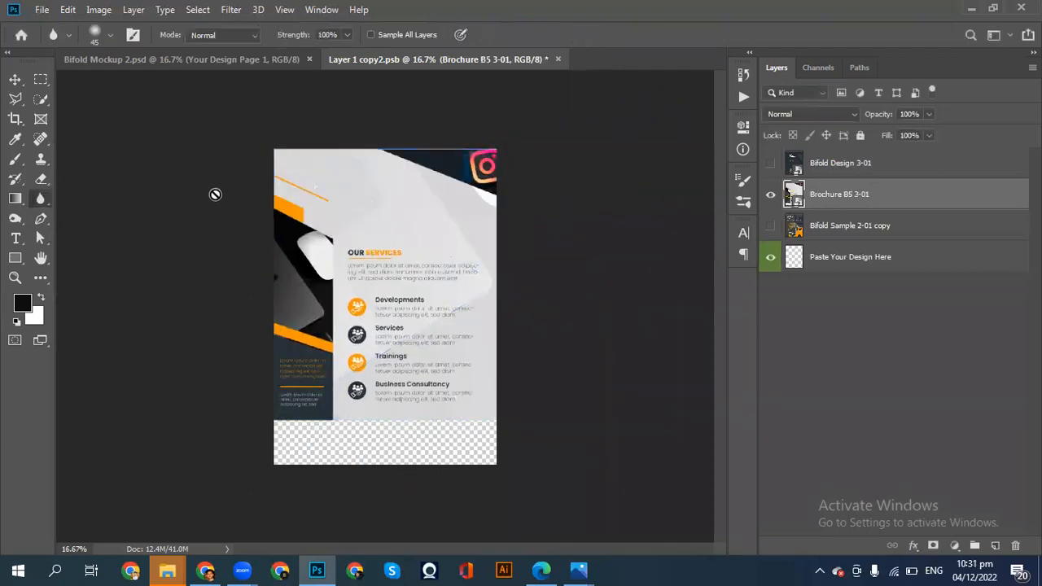
Rasterize the Brochure B5 3-01 smart object layer
click(349, 318)
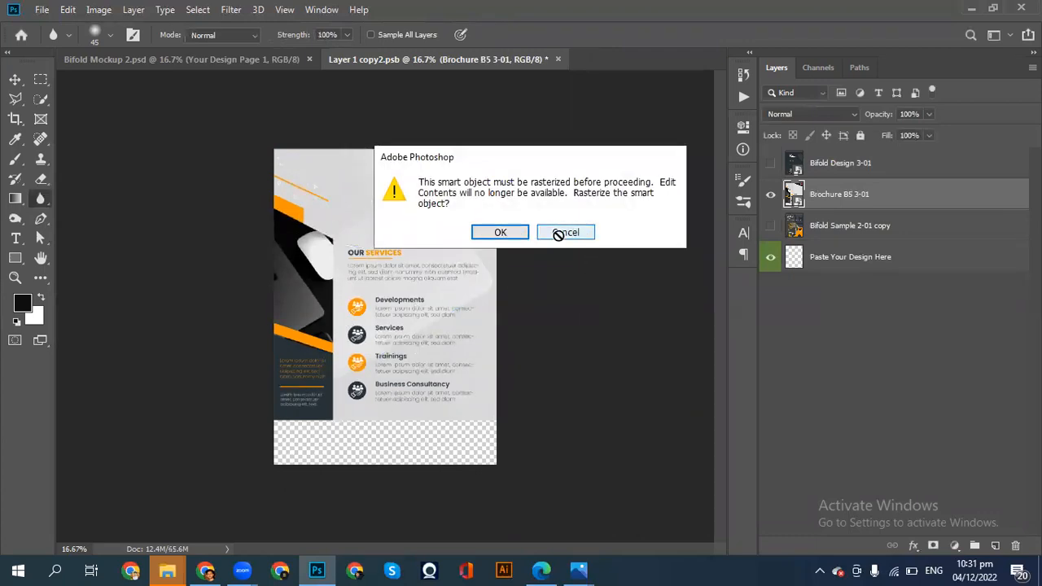
click(561, 233)
click(372, 307)
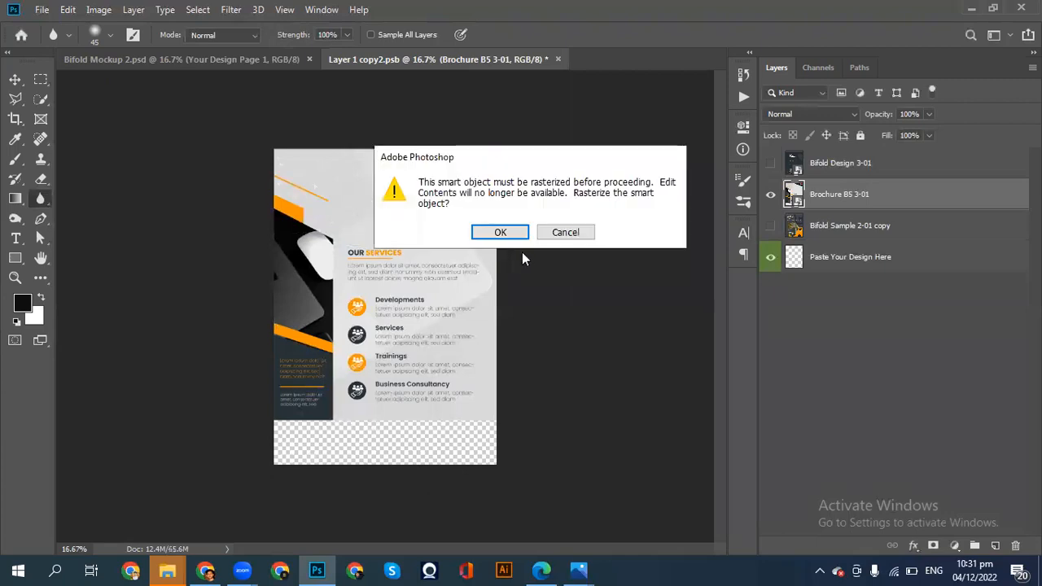
click(498, 232)
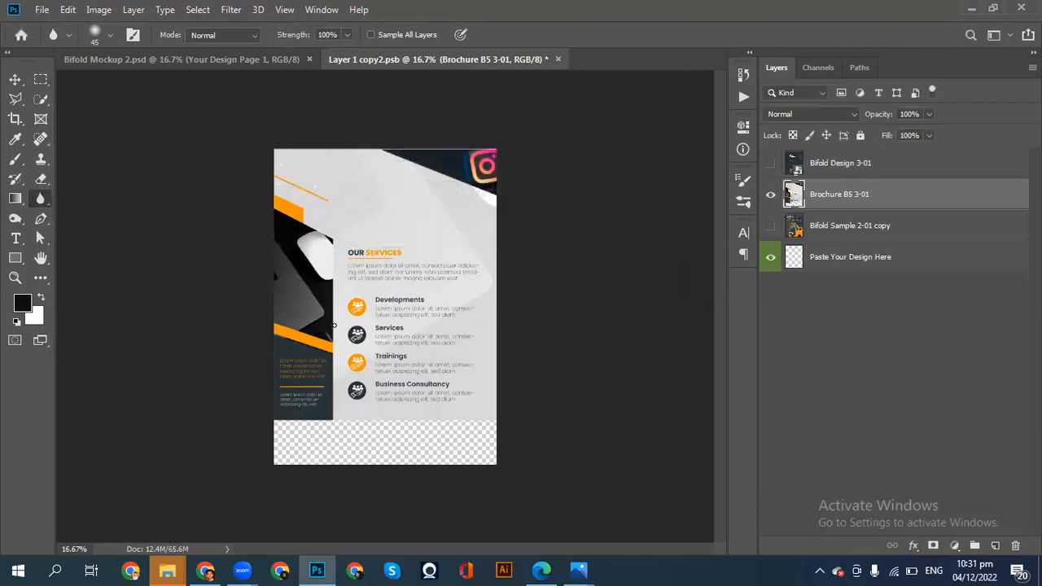
Try rescaling the rasterized brochure to about 99% and centring it vertically on the page, and delete the layer
click(15, 78)
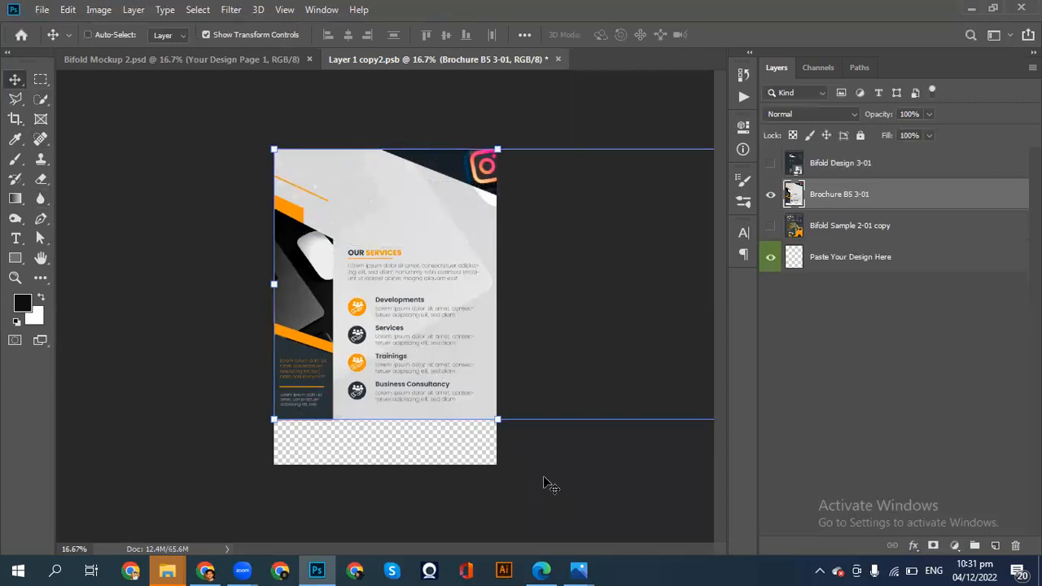
key(ctrl+minus)
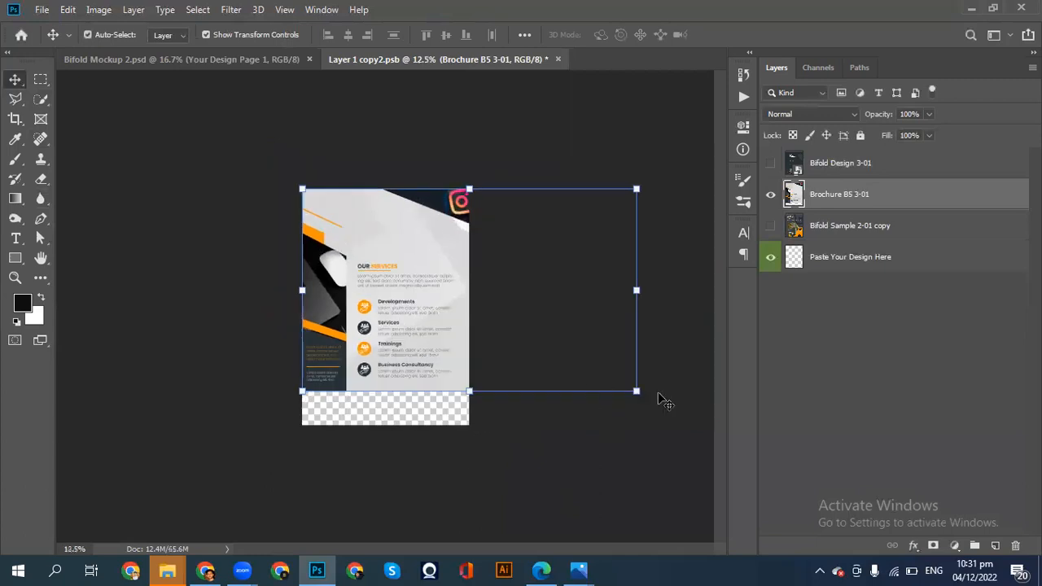
drag(637, 392, 665, 410)
key(ctrl+z)
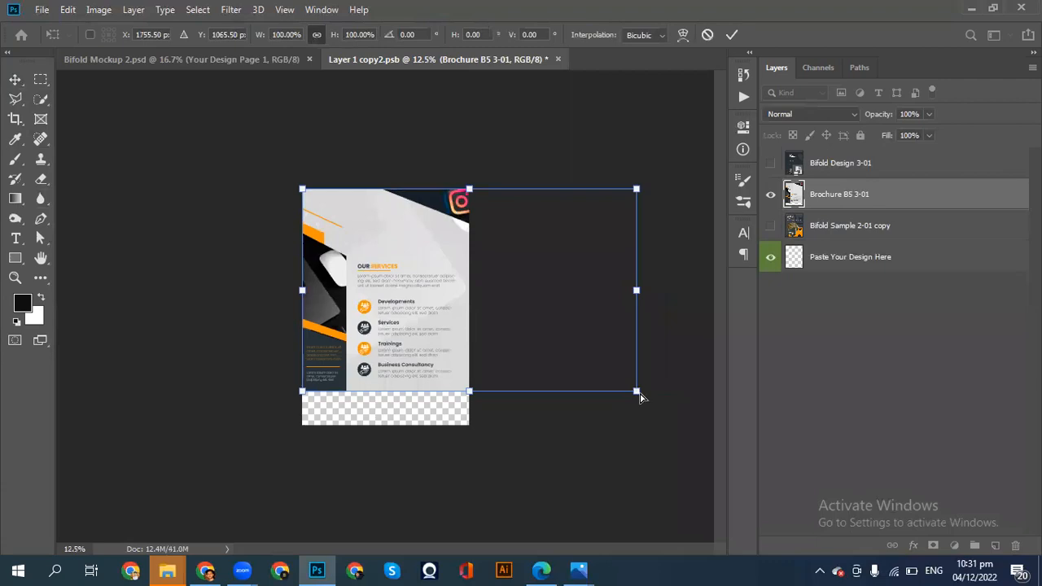
drag(640, 397, 557, 396)
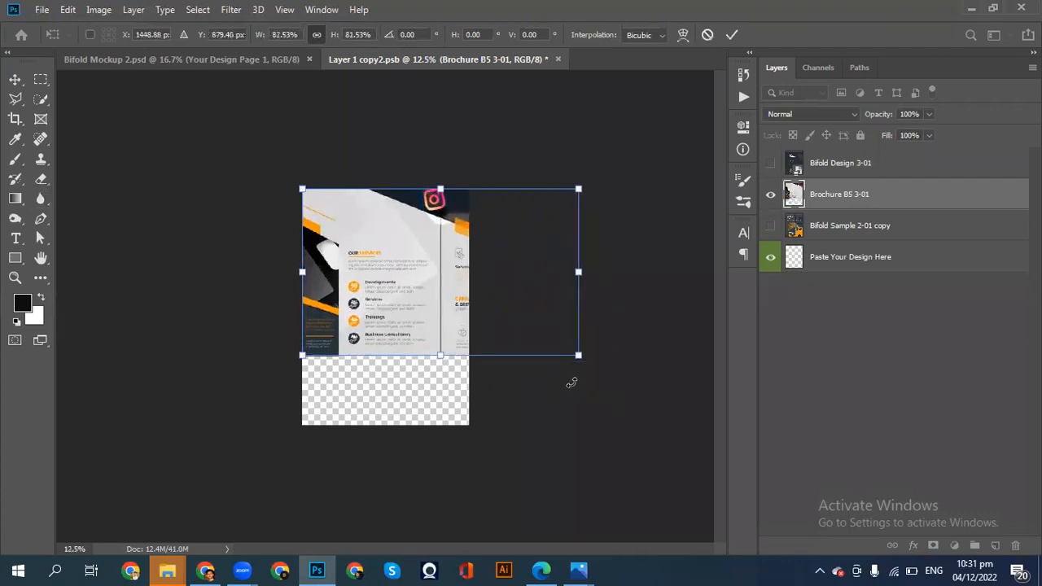
drag(579, 357, 612, 428)
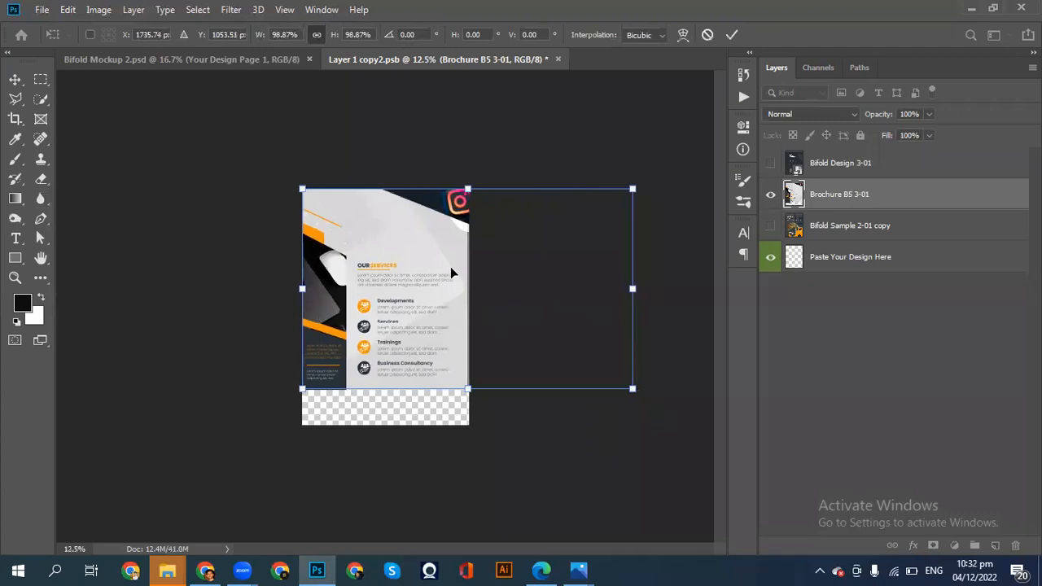
drag(410, 255, 408, 273)
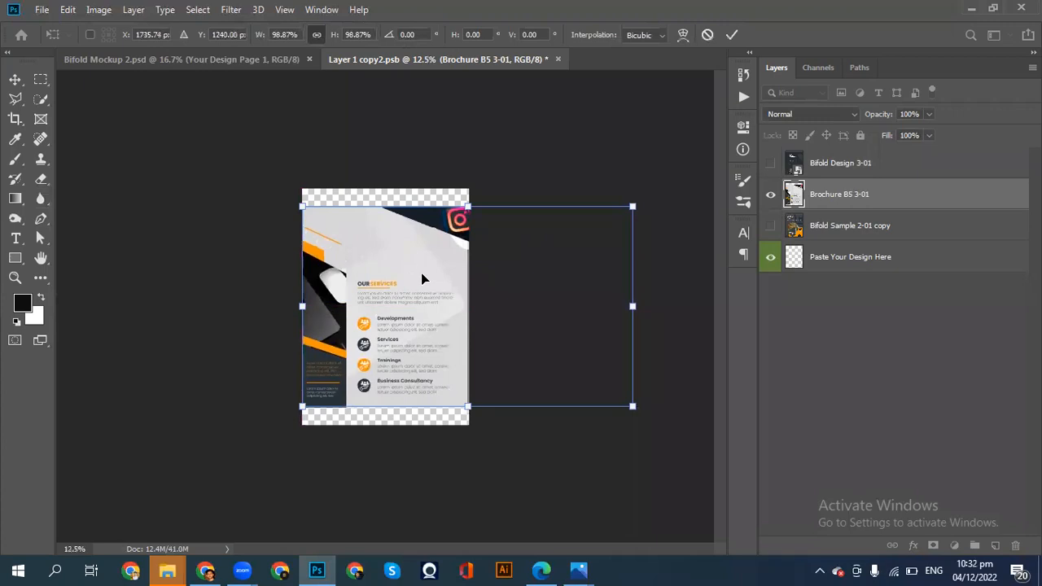
key(Return)
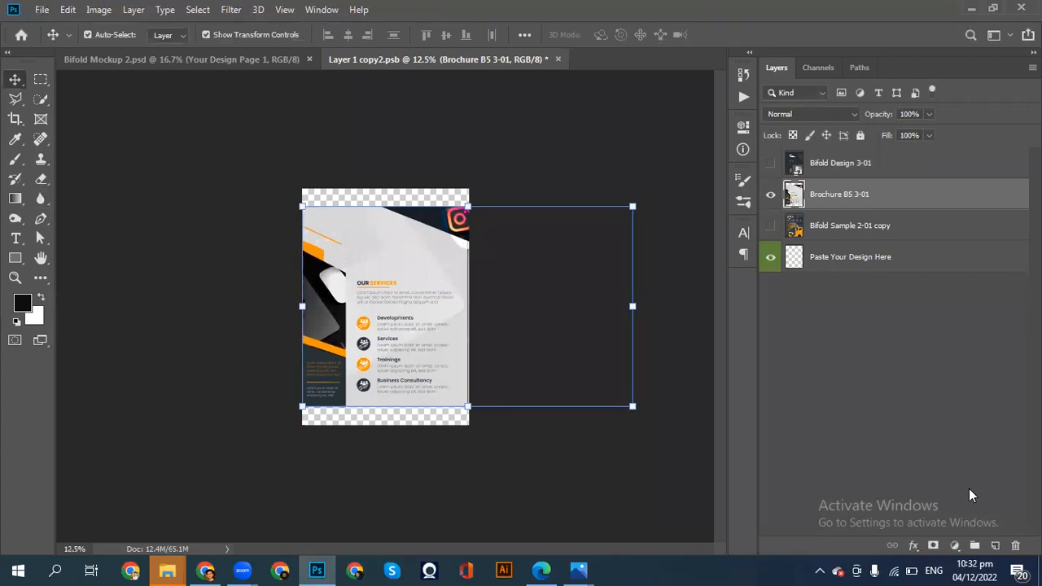
key(Delete)
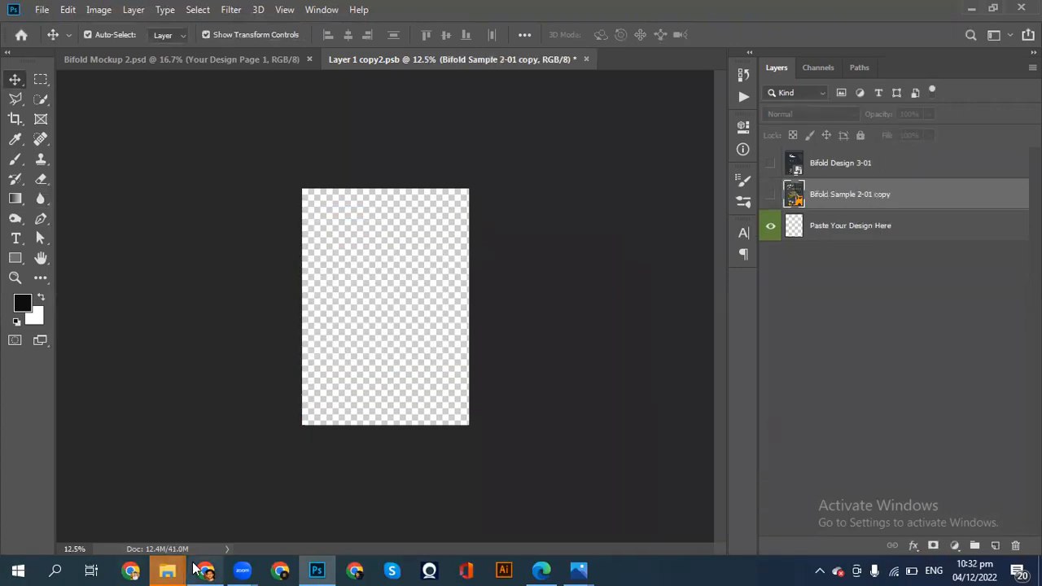
Place Brochure B5 3-01 from the Solution hai folder into the page 1 document, aligned to the page's top edge
mouse_move(163, 570)
click(88, 515)
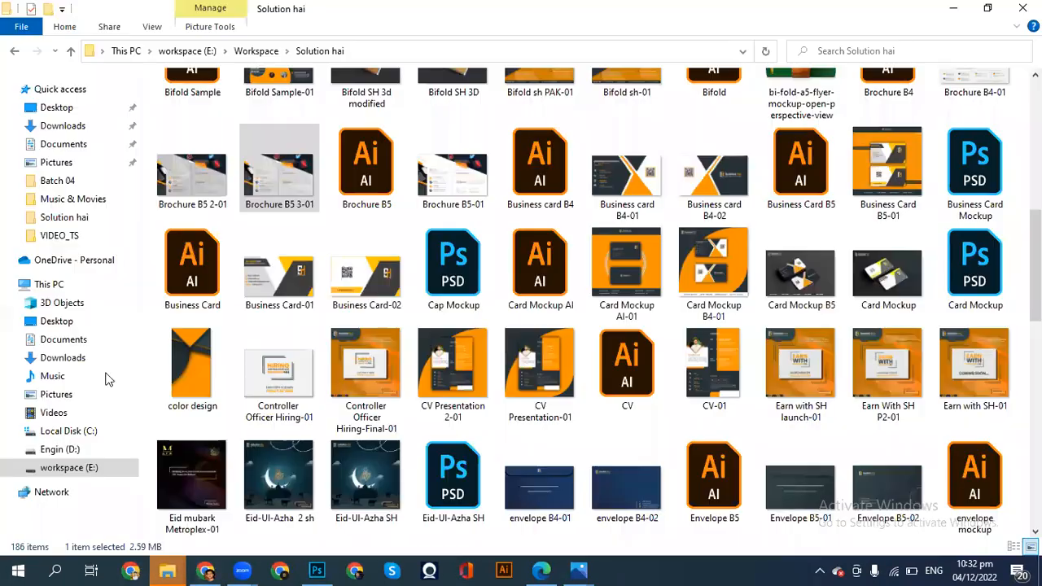
drag(259, 189, 385, 348)
drag(363, 306, 362, 240)
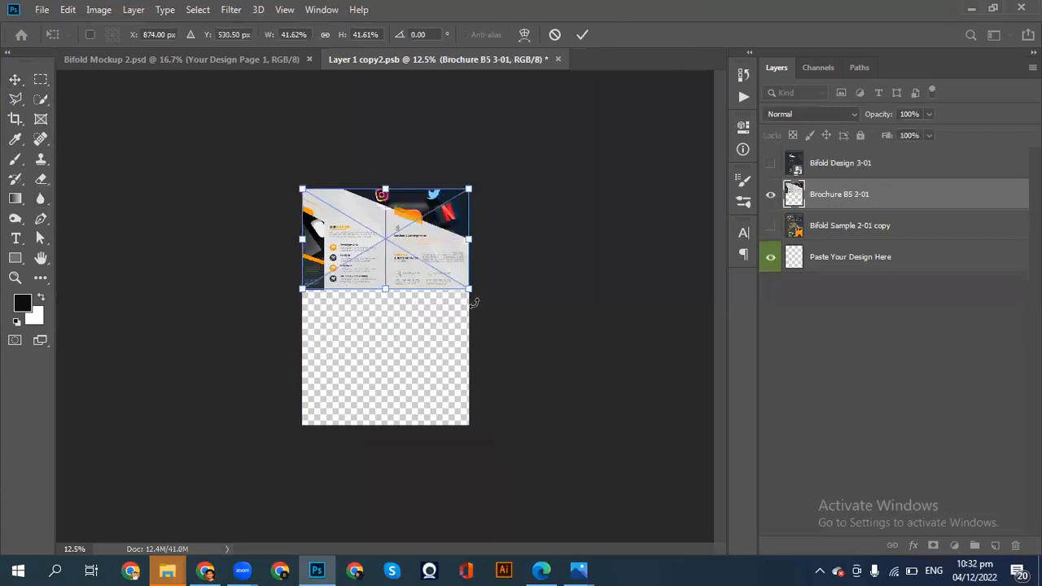
Scale the placed brochure to about 83% so its left half spans the page width, and compare it with the mockup
drag(470, 288, 592, 460)
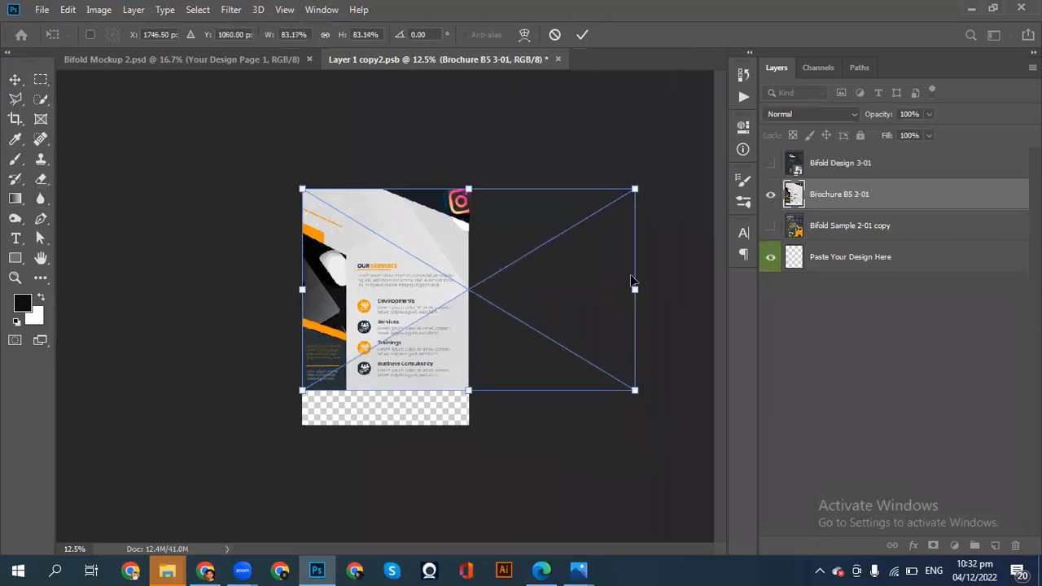
click(581, 35)
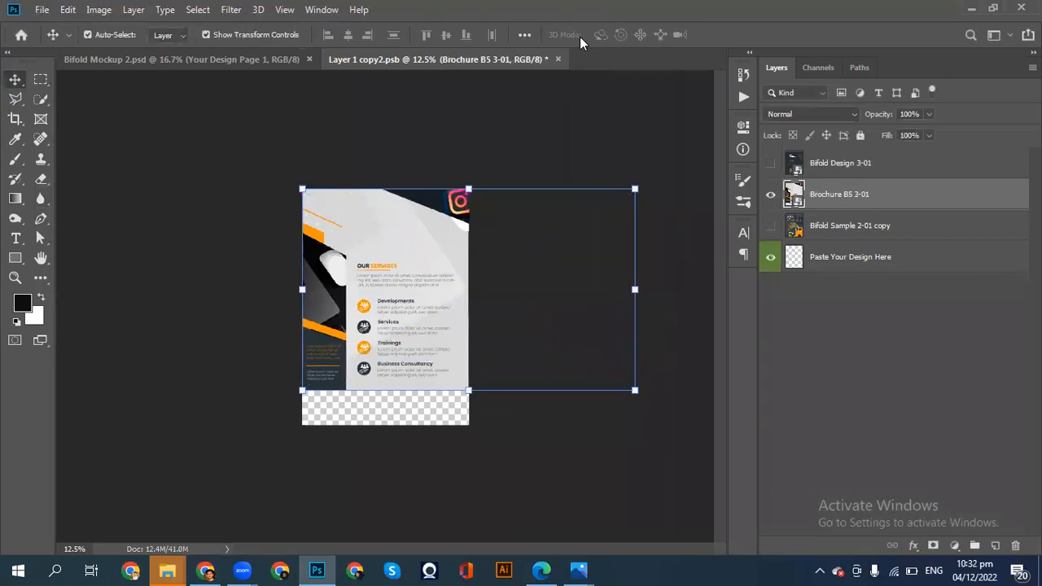
click(224, 272)
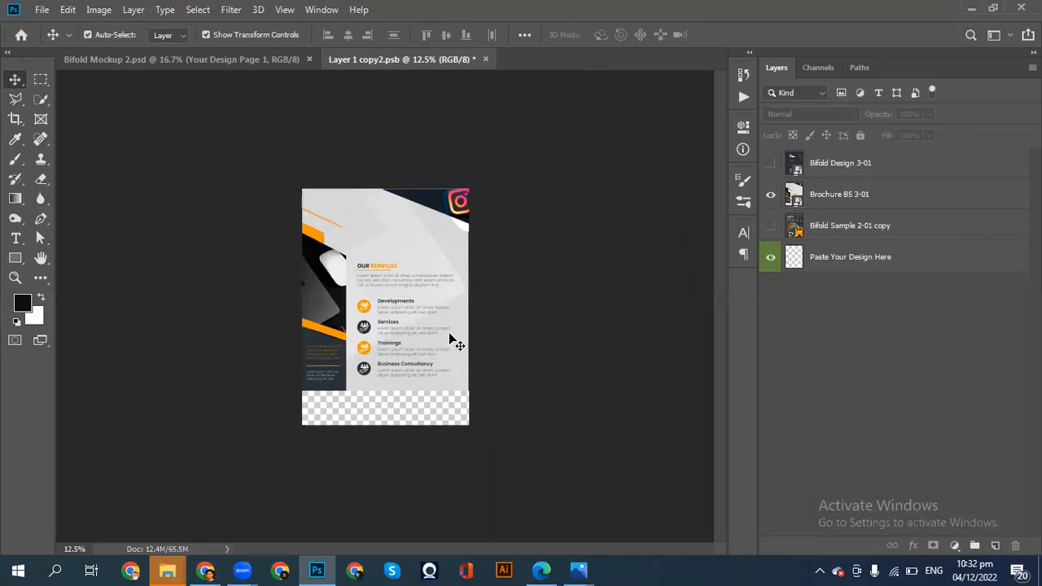
click(169, 64)
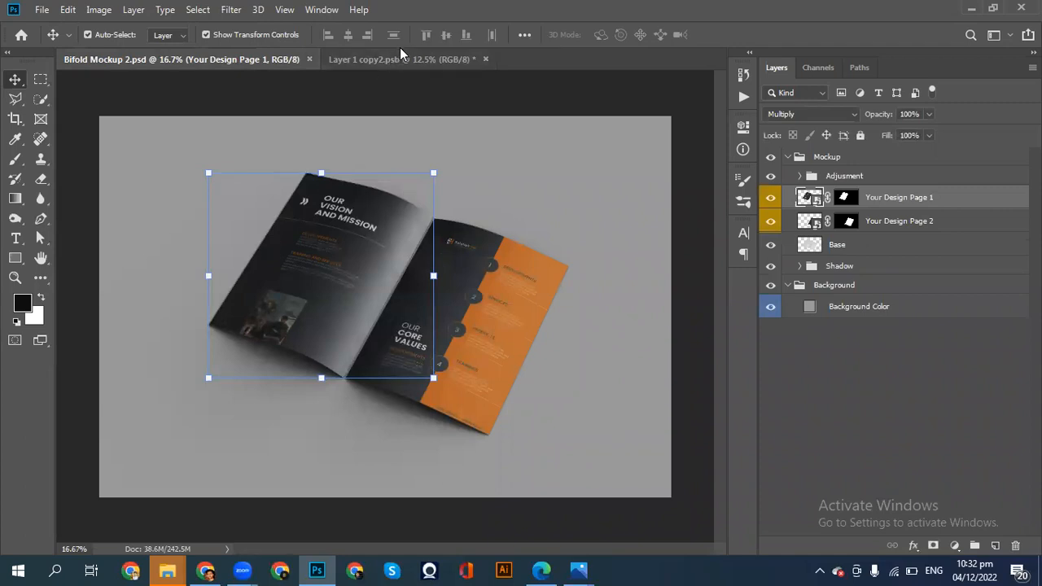
click(394, 54)
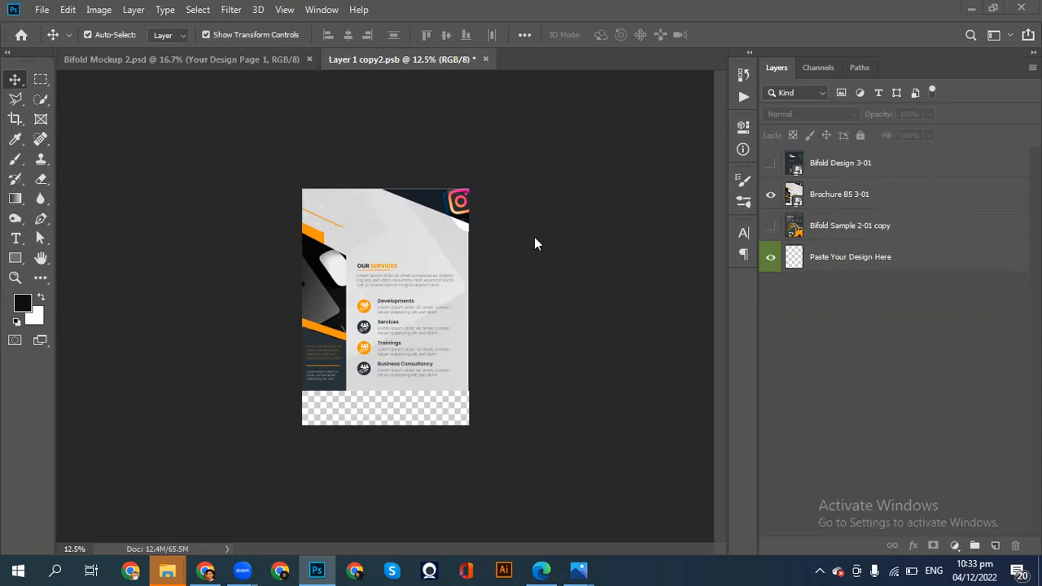
Compare the page 1 document with the mockup, and save it to update the mockup's first page
click(243, 54)
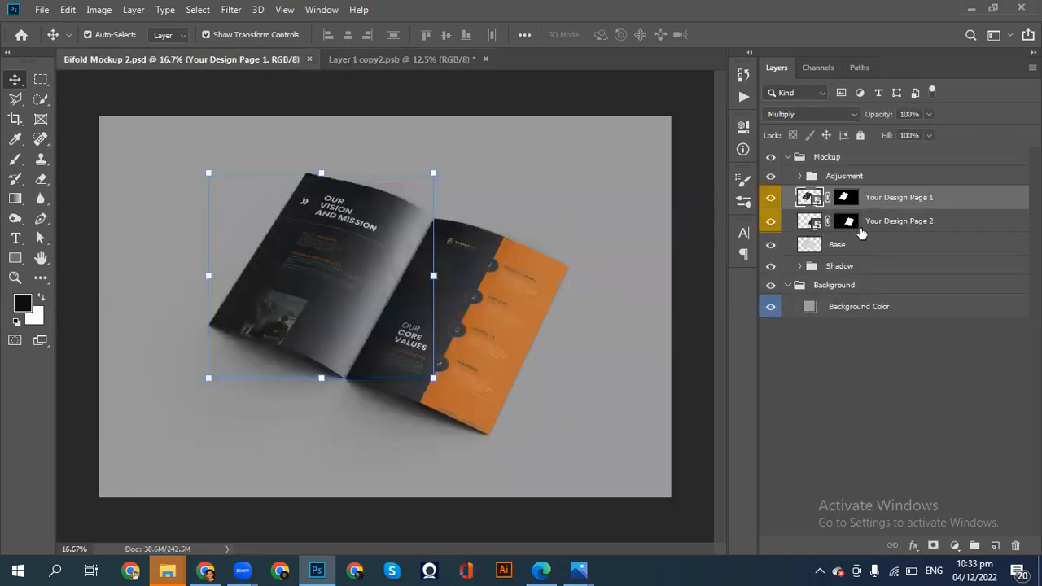
click(398, 65)
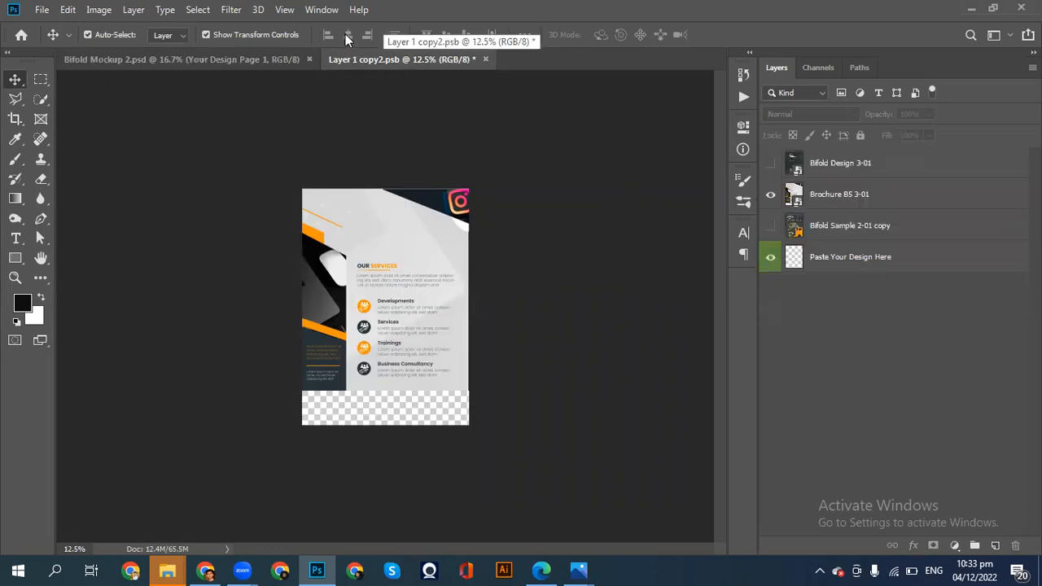
click(228, 59)
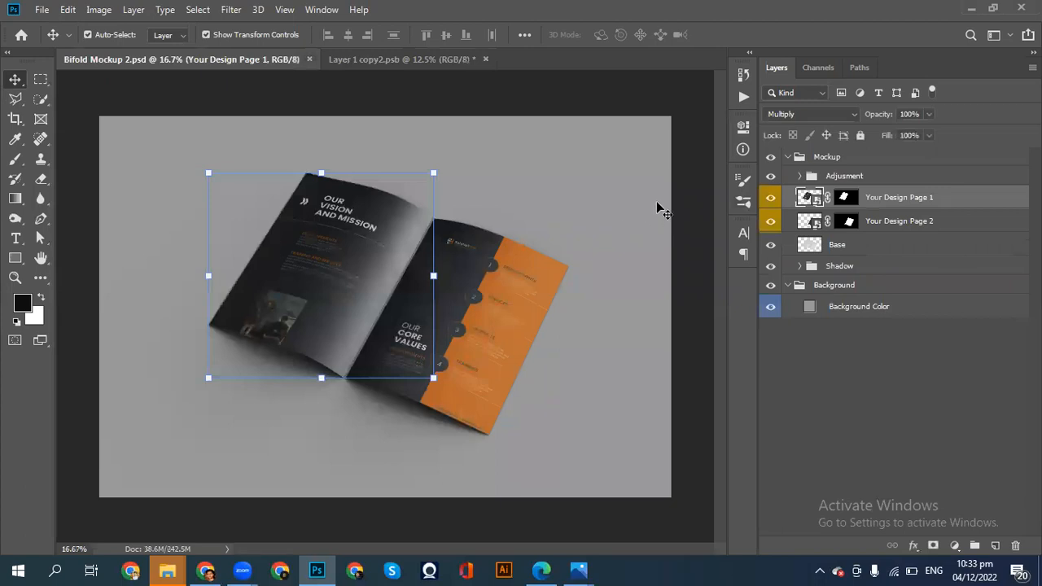
click(432, 53)
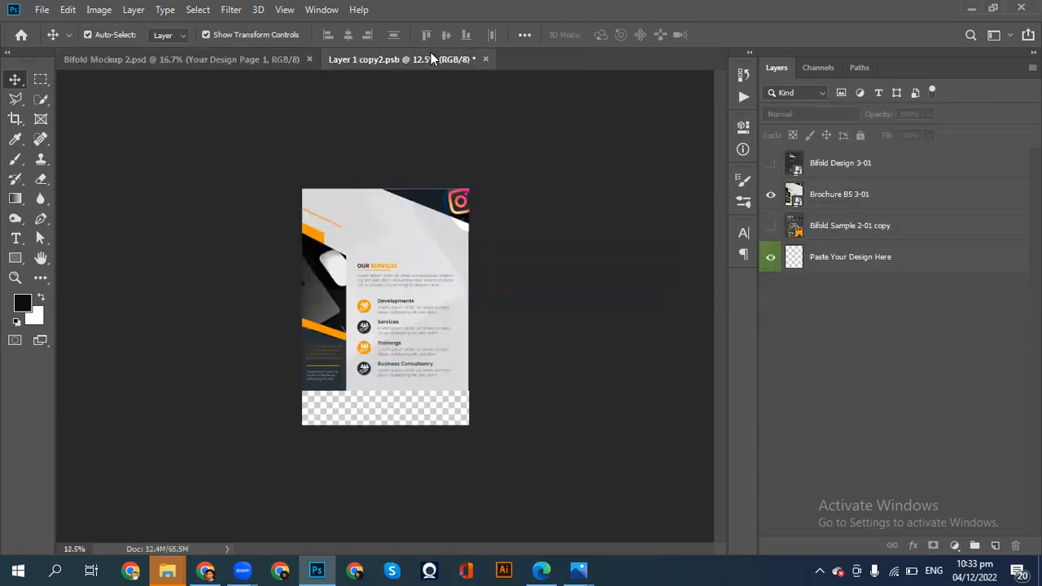
click(188, 59)
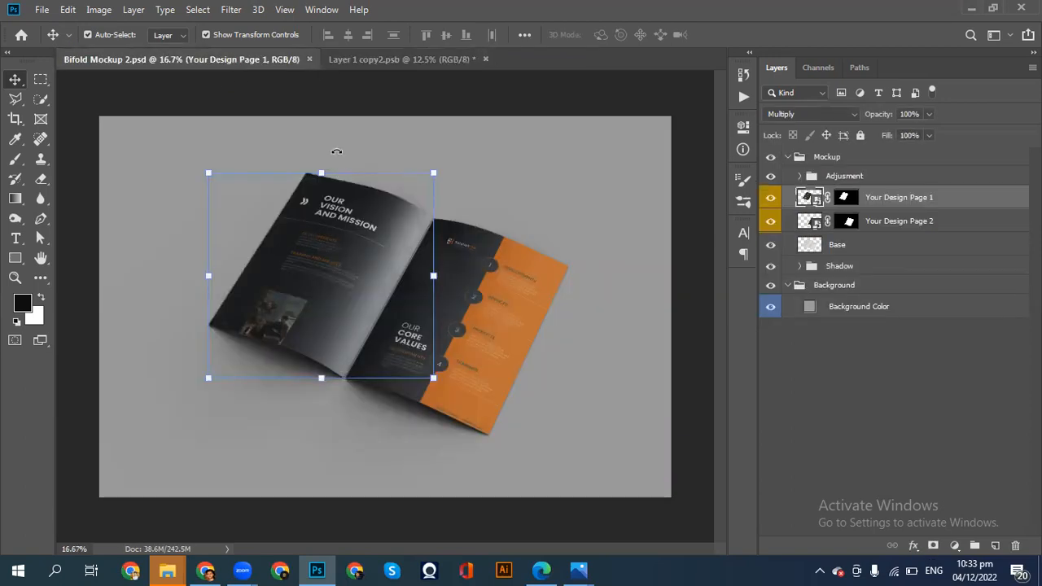
click(368, 59)
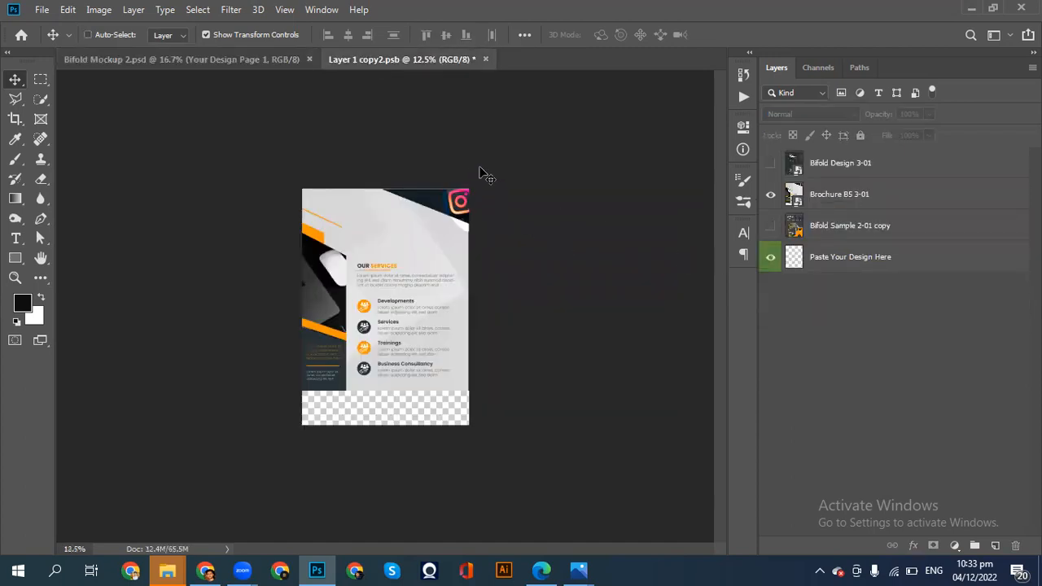
key(ctrl+s)
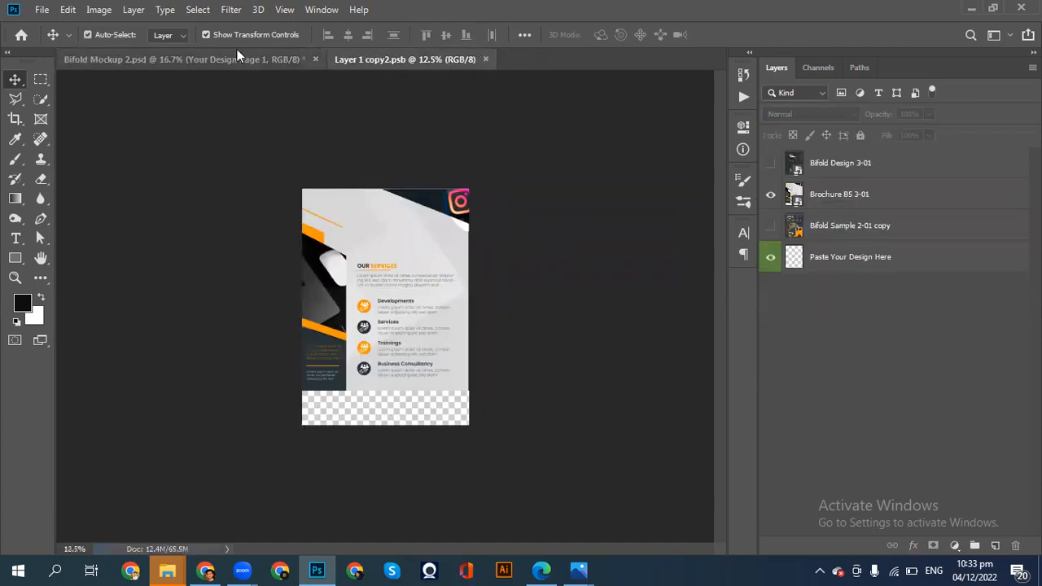
click(219, 57)
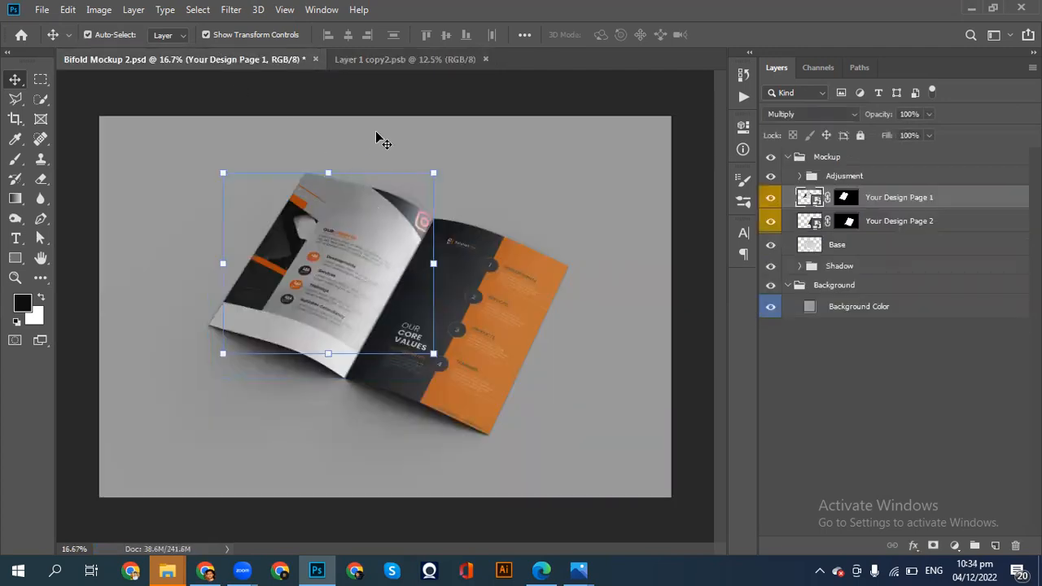
Move the brochure down to the vertical middle of the page 1 document and save it to update the mockup
click(419, 62)
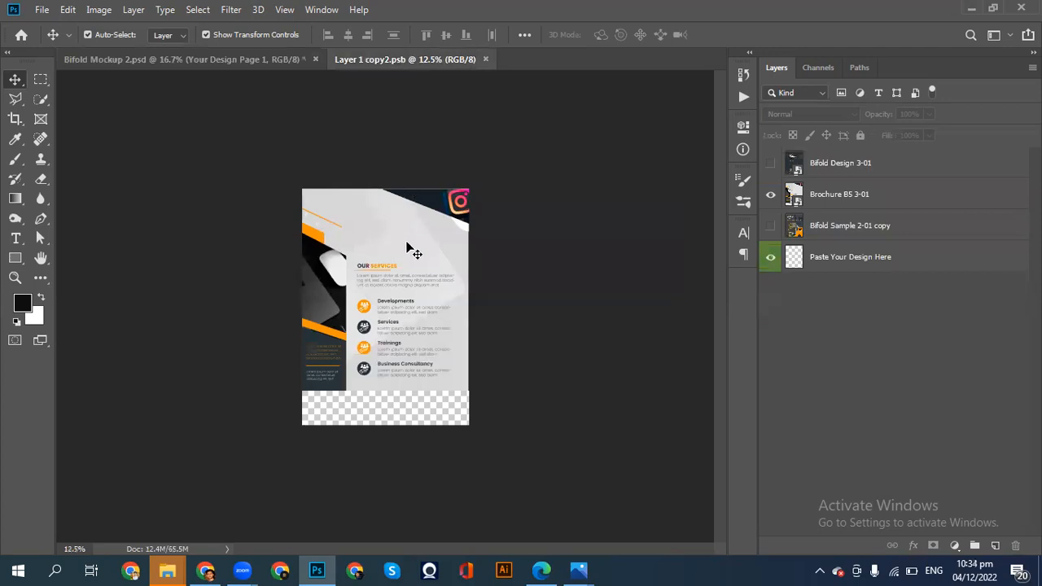
drag(407, 245, 405, 267)
click(222, 61)
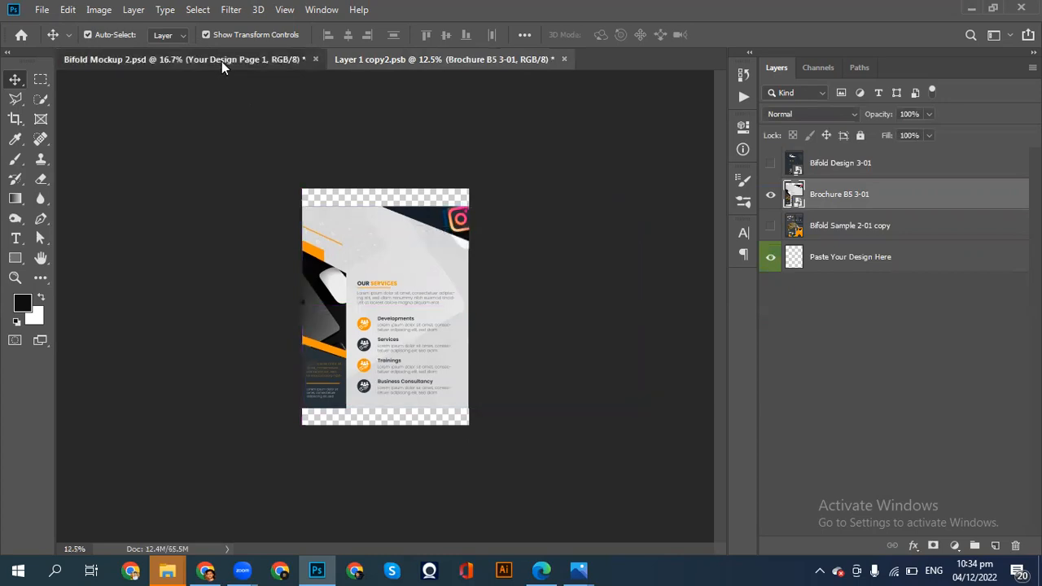
click(426, 56)
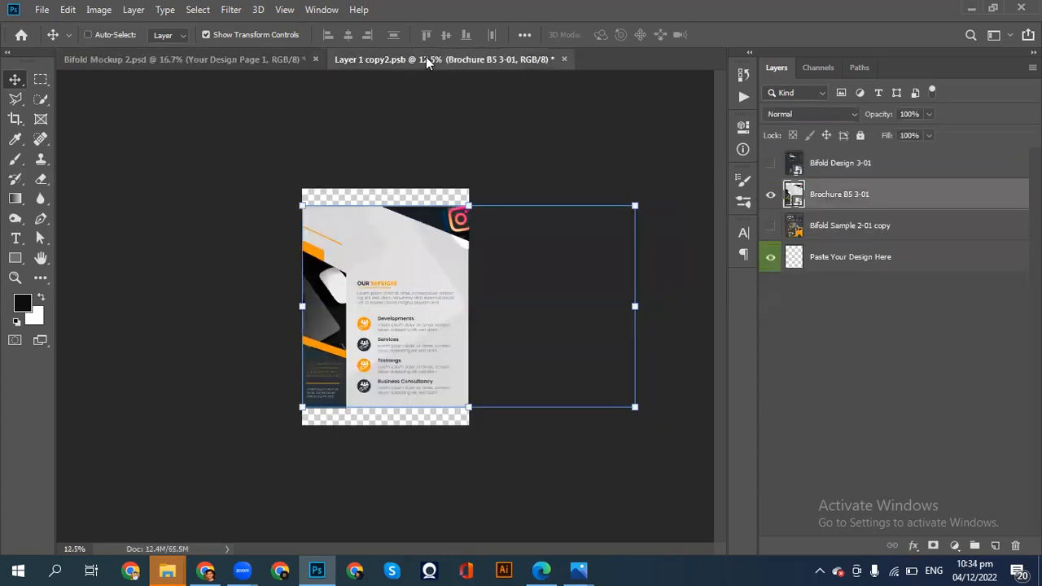
key(ctrl+s)
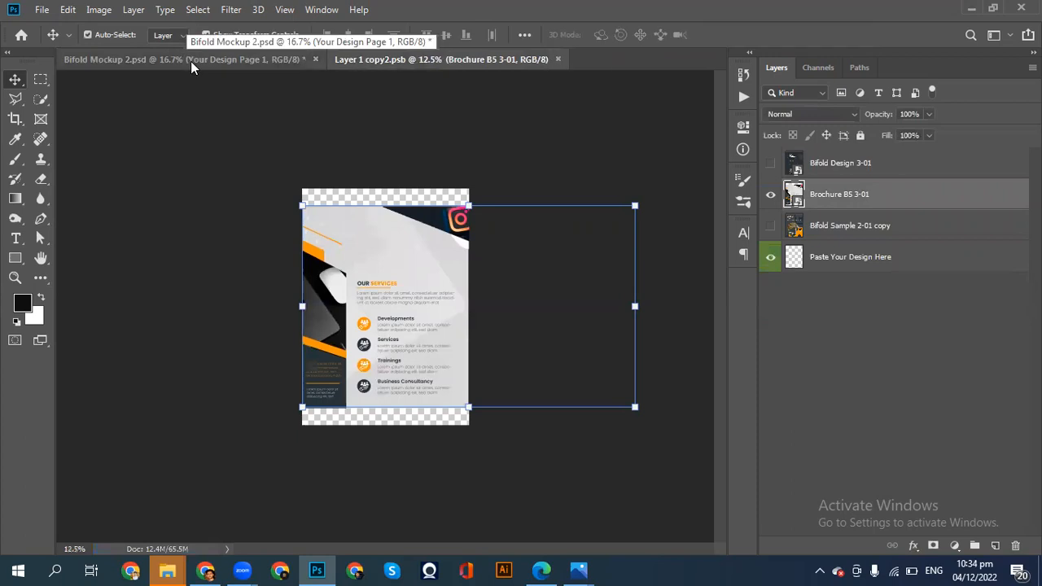
click(191, 61)
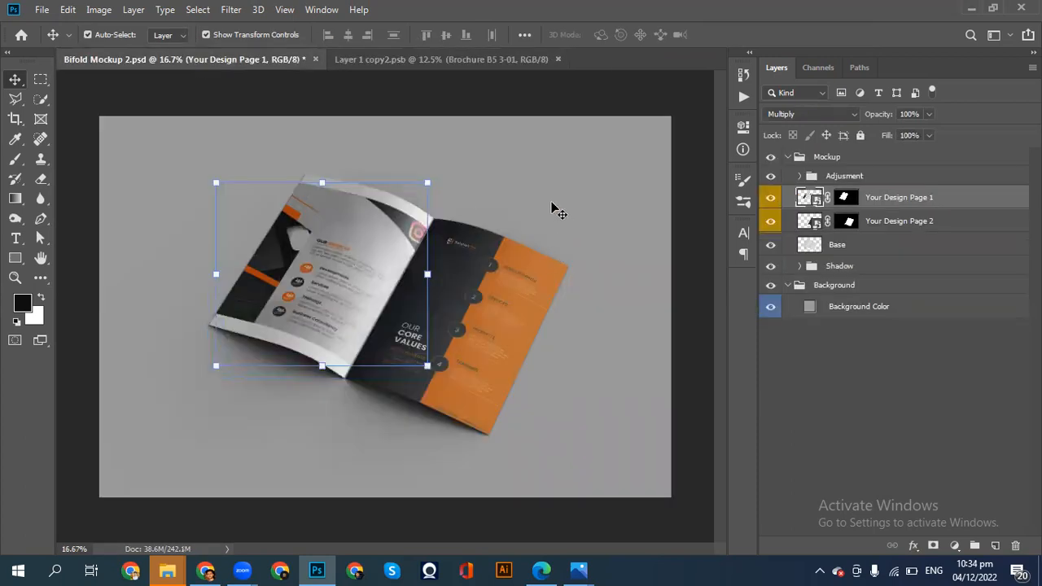
click(555, 209)
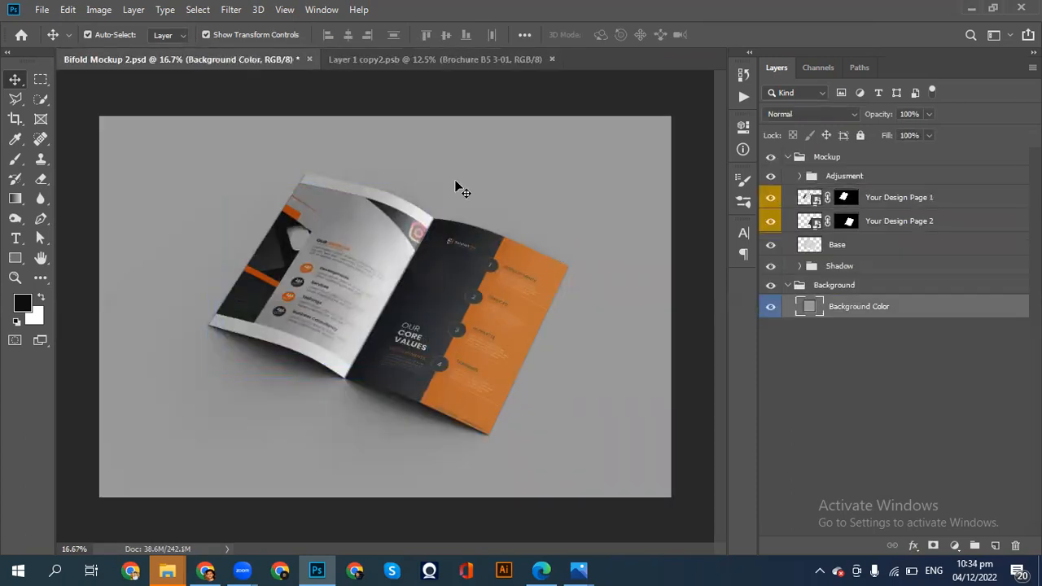
click(810, 345)
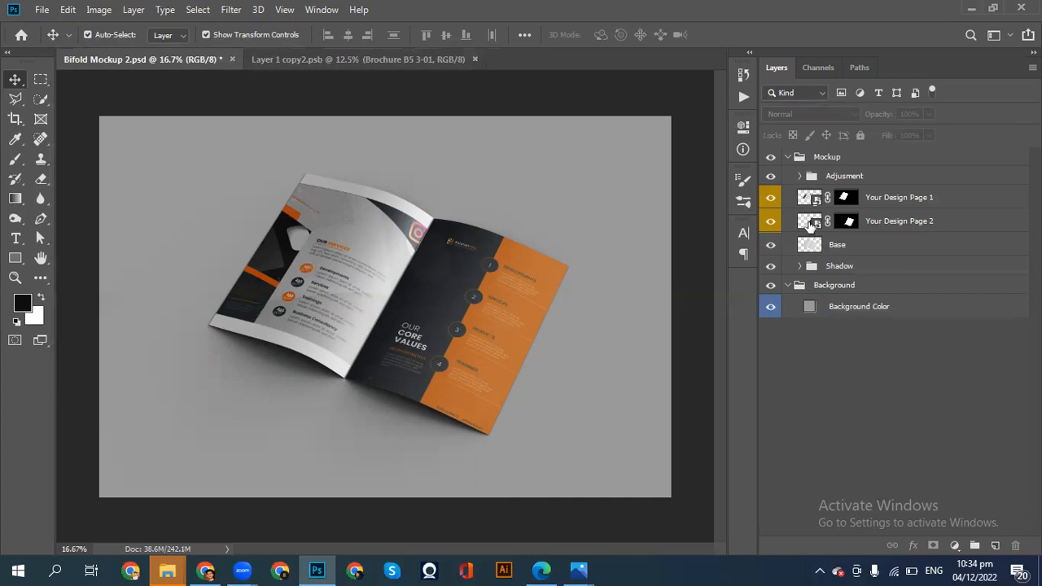
In the Your Design Page 2 smart object, hide Bifold Design 3-01 and place Brochure B5 3-01 from the Solution hai folder at the page's top-right corner
double_click(810, 224)
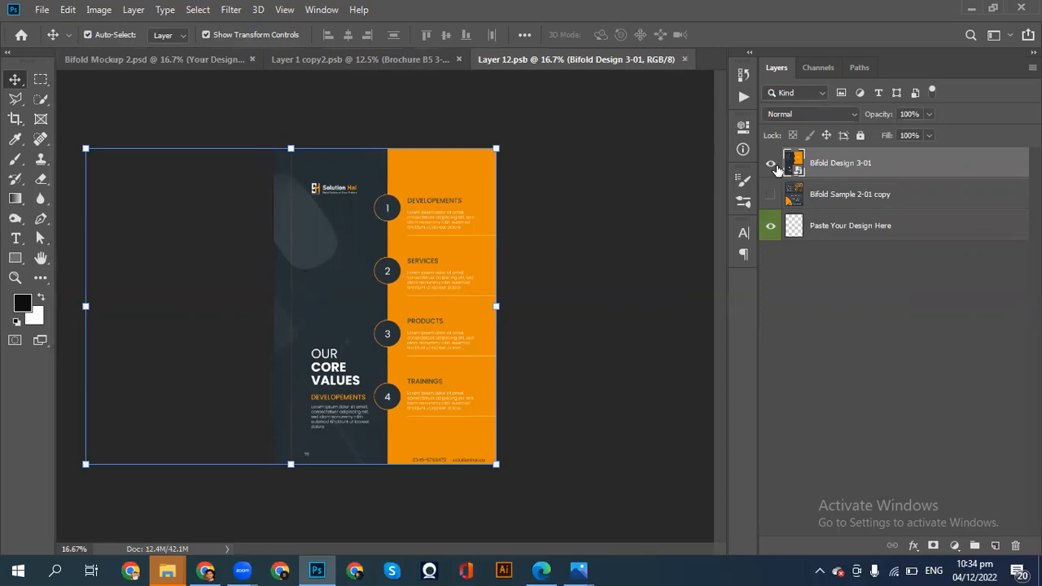
click(770, 164)
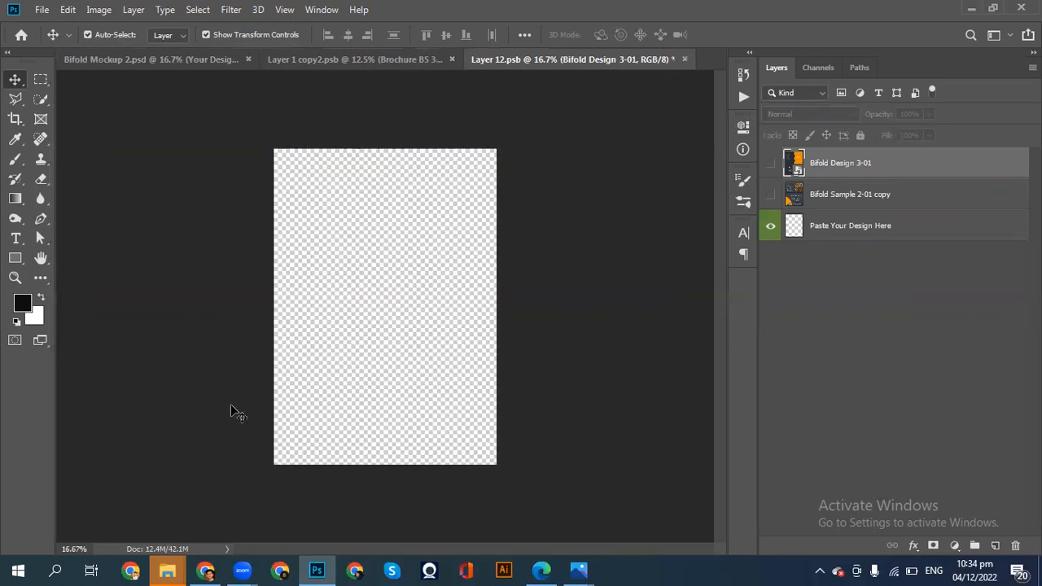
mouse_move(179, 570)
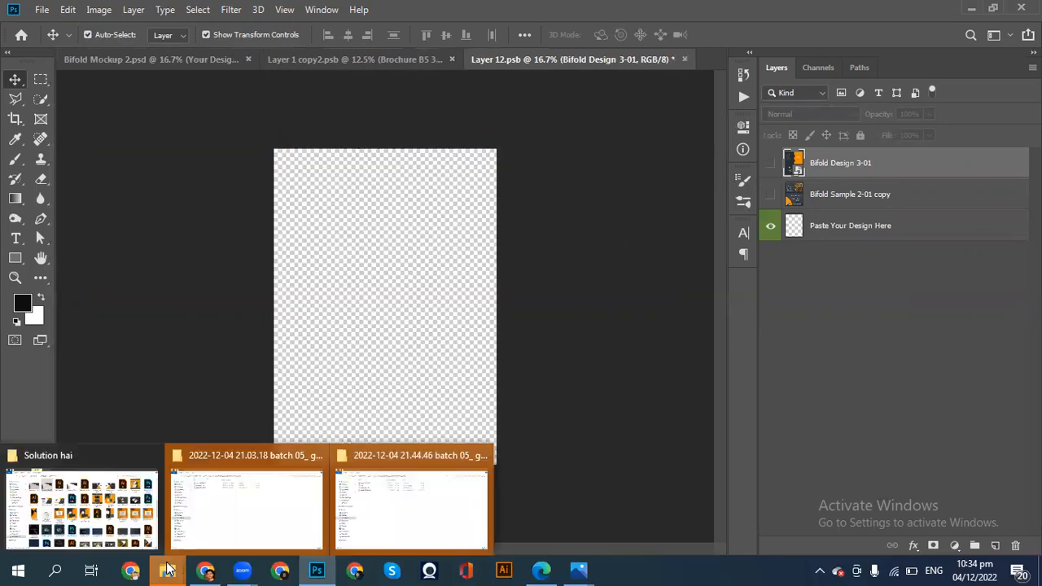
click(77, 501)
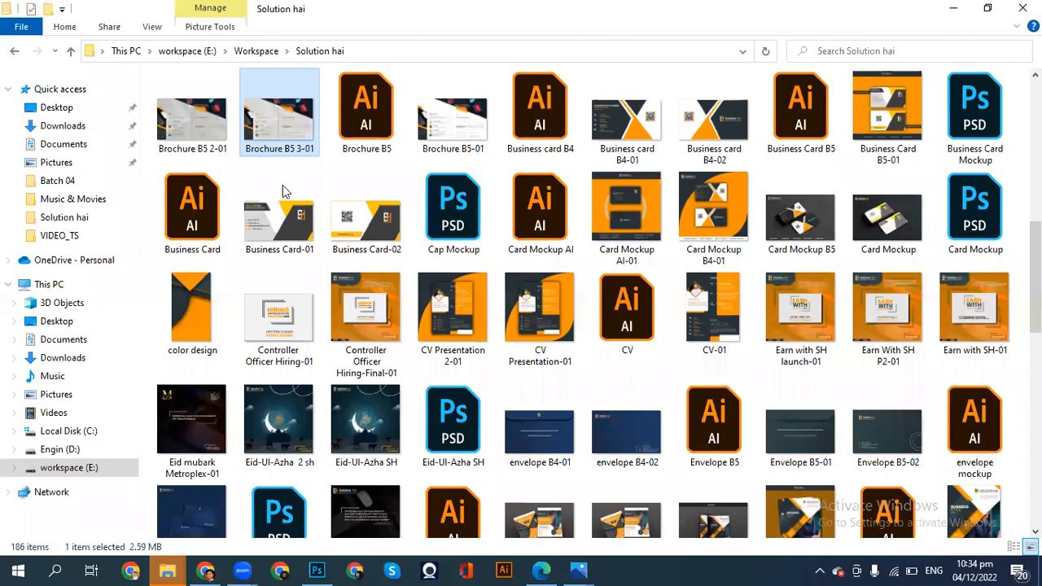
drag(271, 118, 326, 292)
drag(272, 241, 130, 145)
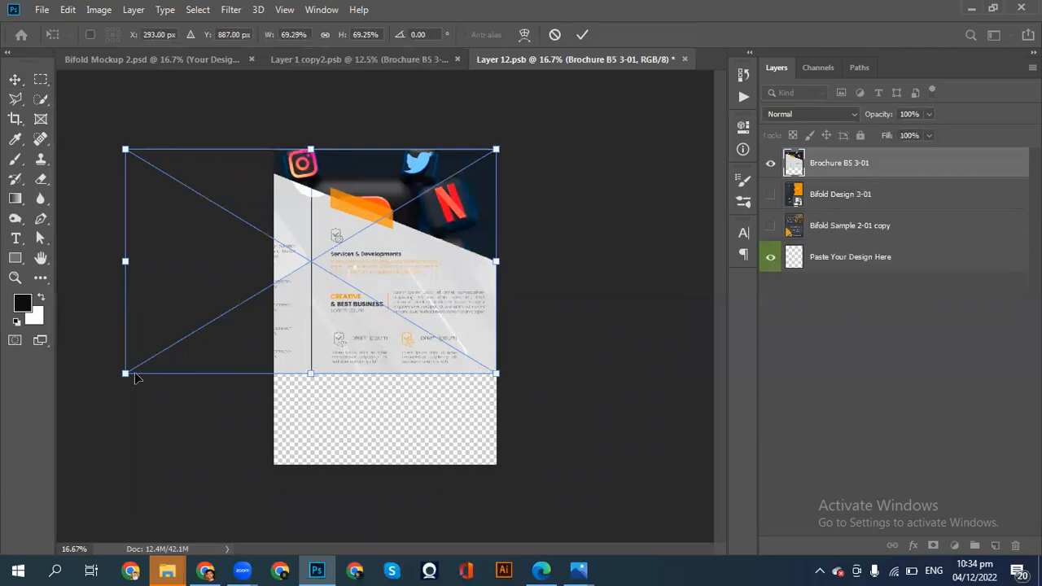
Scale the placed brochure to about 83% so its right half spans the page width, and centre it vertically on the page
drag(124, 374, 65, 438)
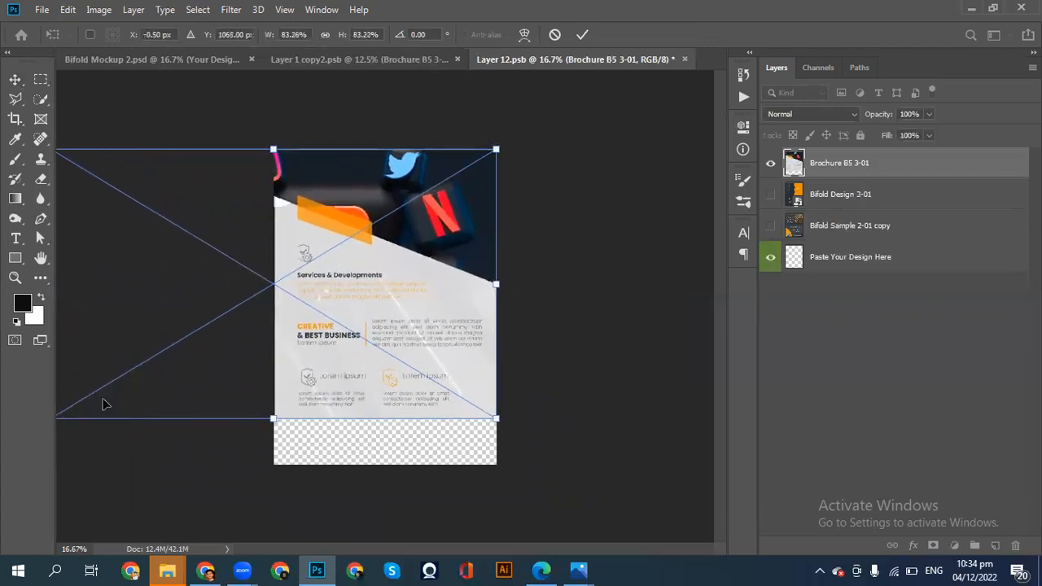
key(shift+Down)
key(shift+Down)
key(shift+Down)
key(shift+Down)
key(shift+Down)
key(shift+Down)
key(shift+Down)
key(shift+Down)
key(shift+Down)
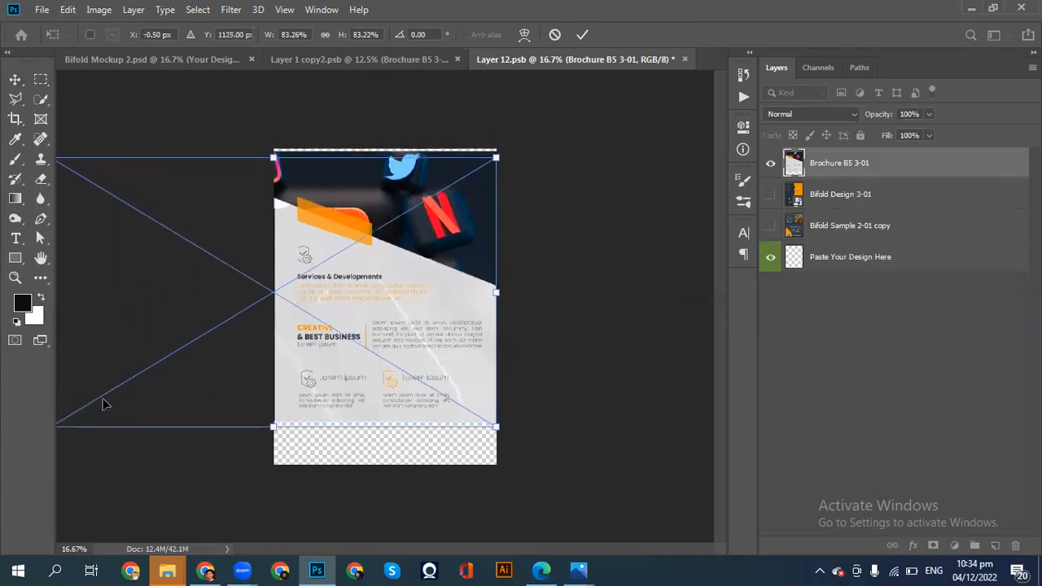
drag(379, 343, 380, 354)
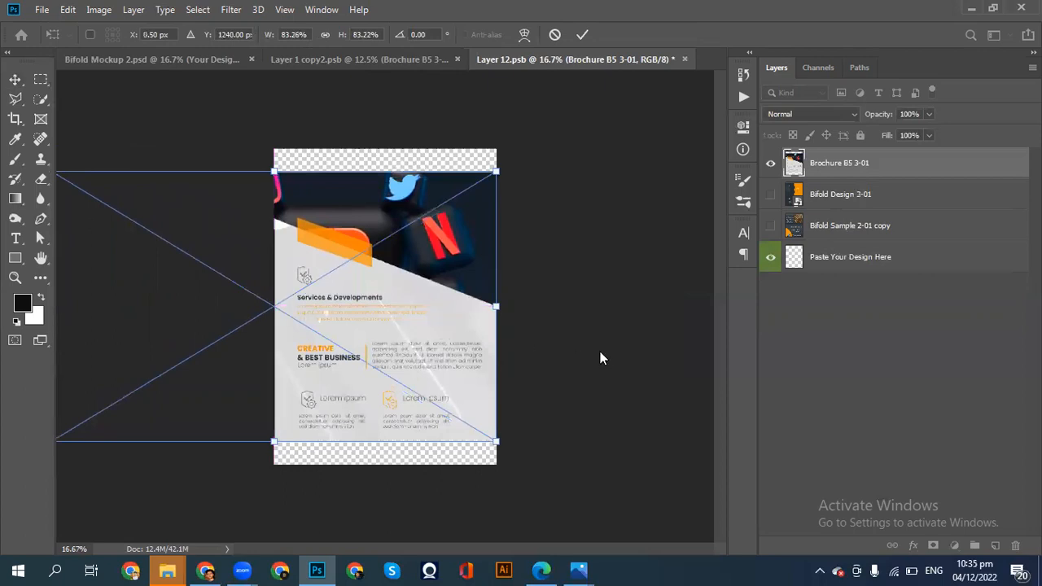
key(Return)
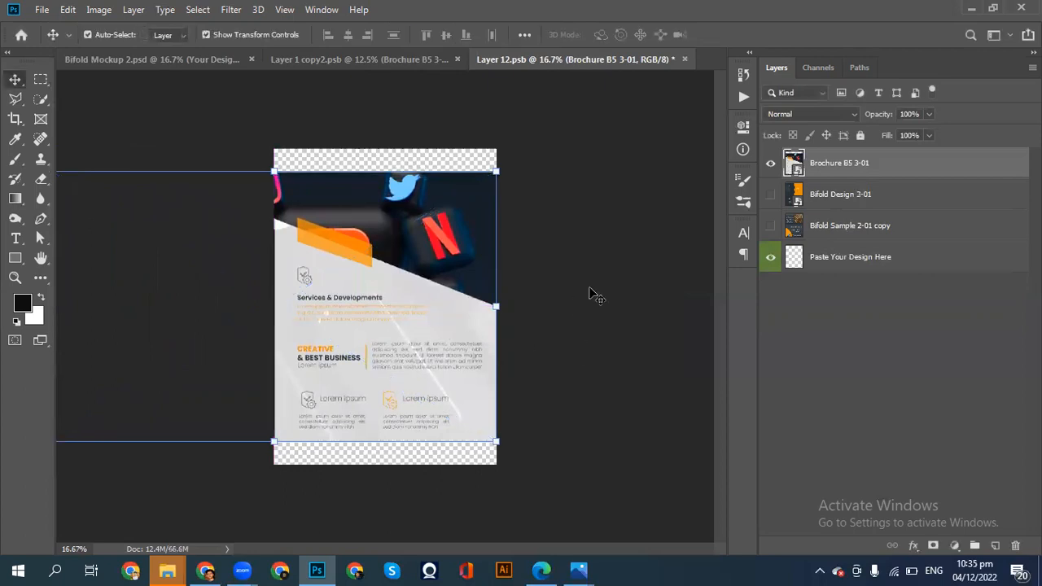
click(592, 293)
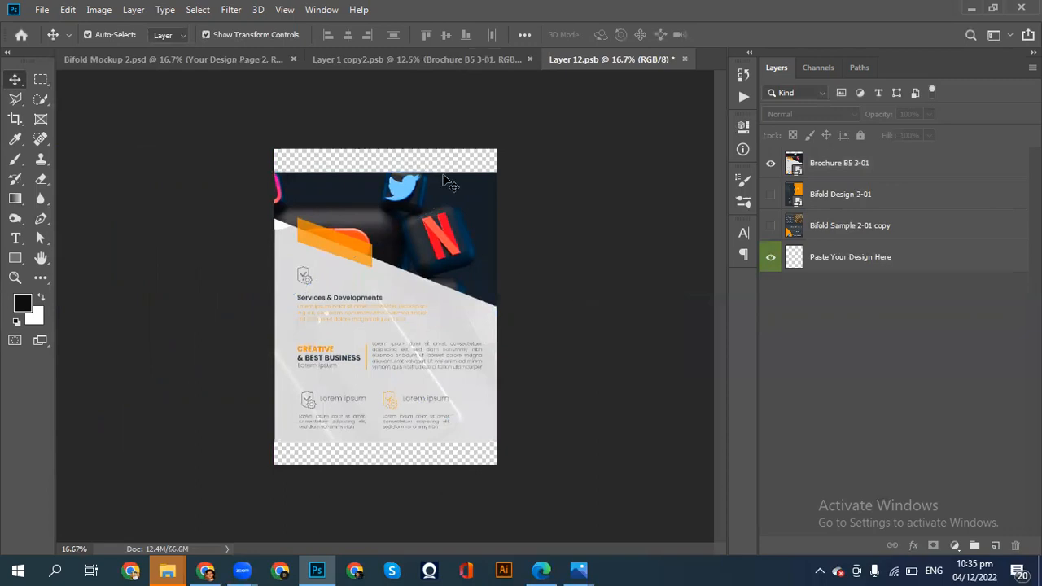
Save the page 2 document and check the updated spread in the Bifold Mockup 2 file
click(211, 63)
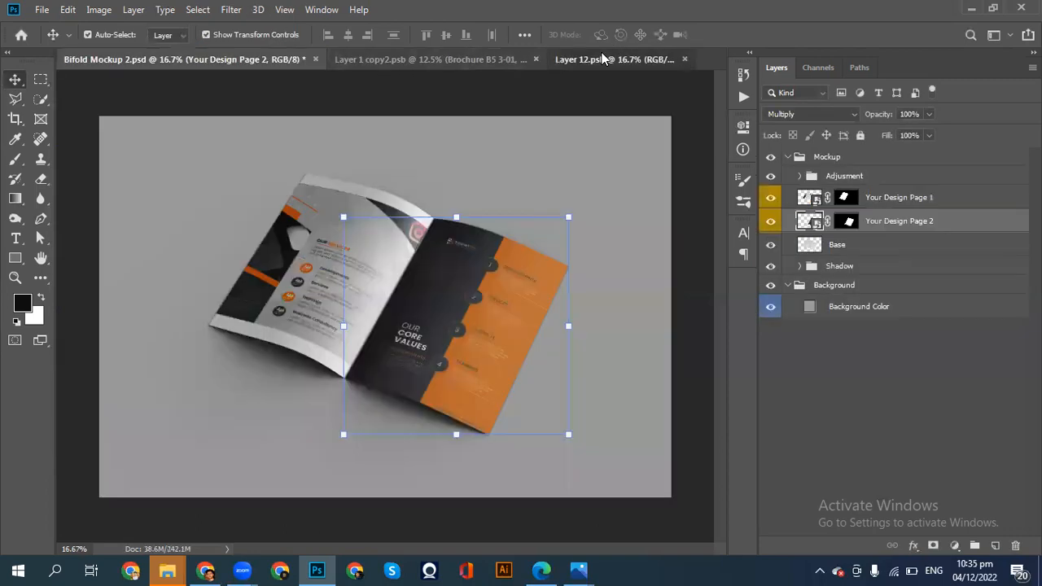
click(603, 59)
key(ctrl+s)
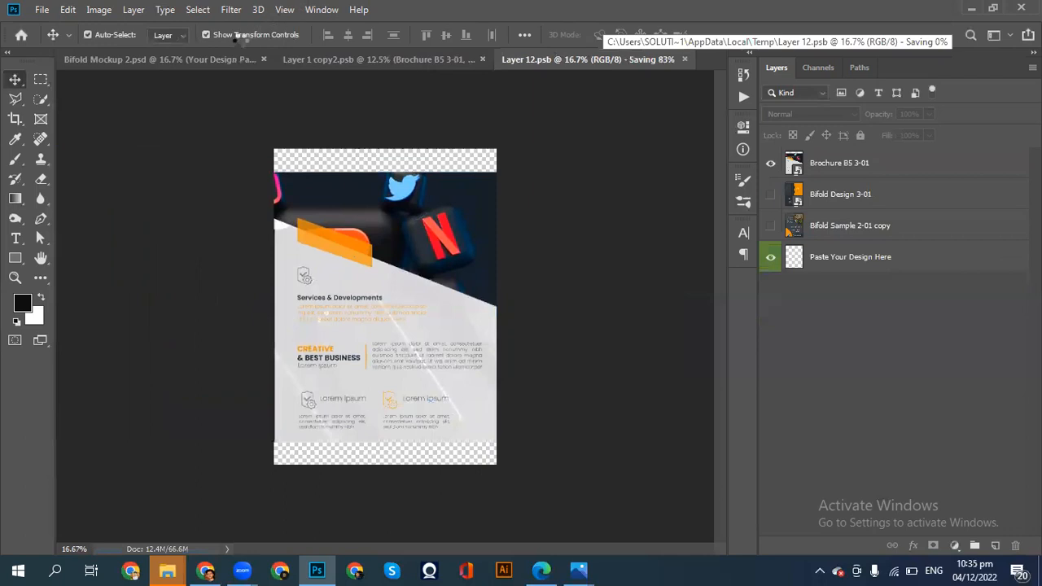
click(182, 63)
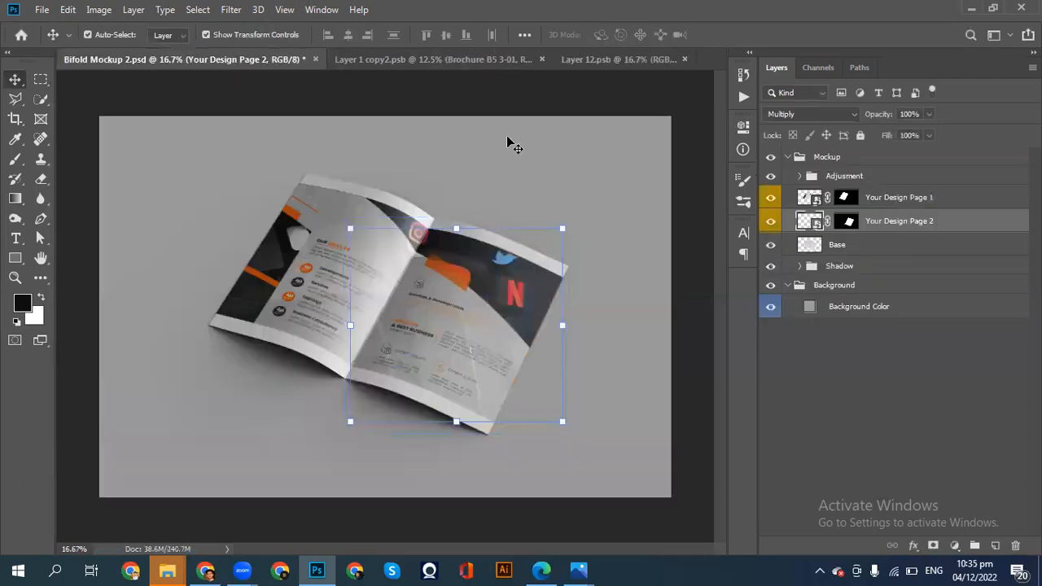
click(628, 179)
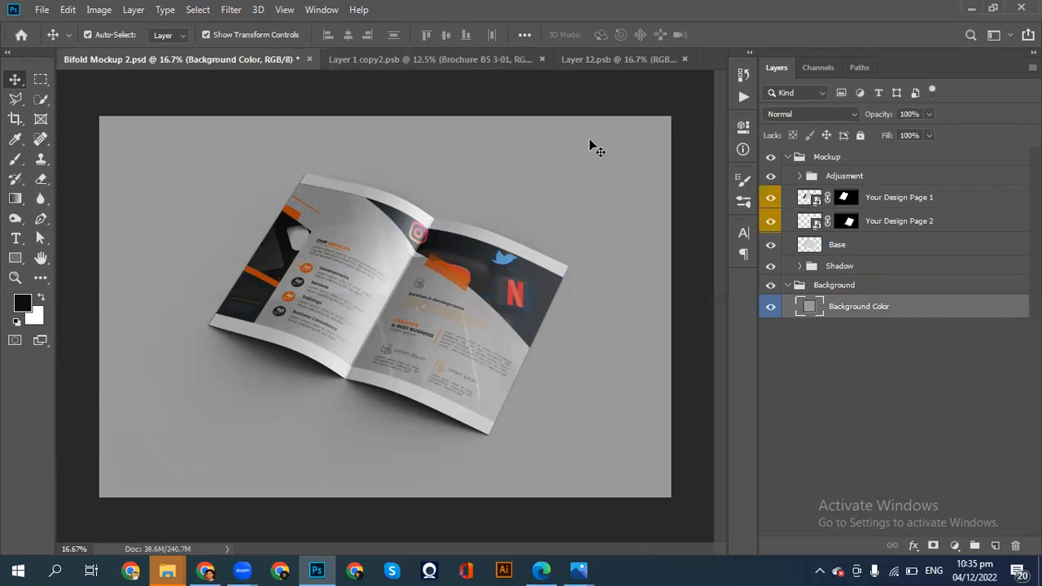
Examine the brochure pages on the mockup at closer magnification
key(ctrl+plus)
key(ctrl+plus)
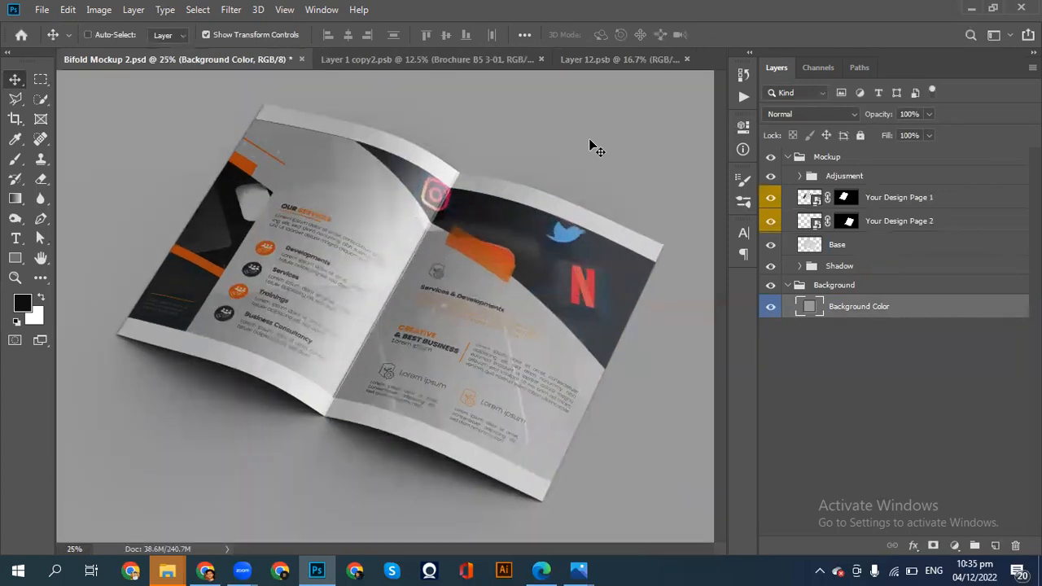
key(ctrl+minus)
key(ctrl+minus)
key(ctrl+plus)
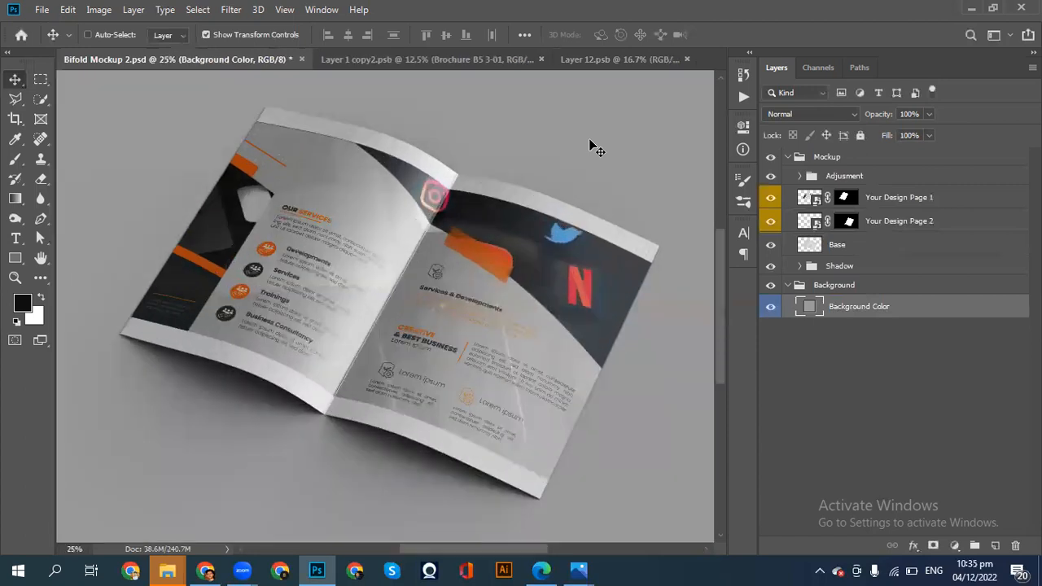
key(ctrl+plus)
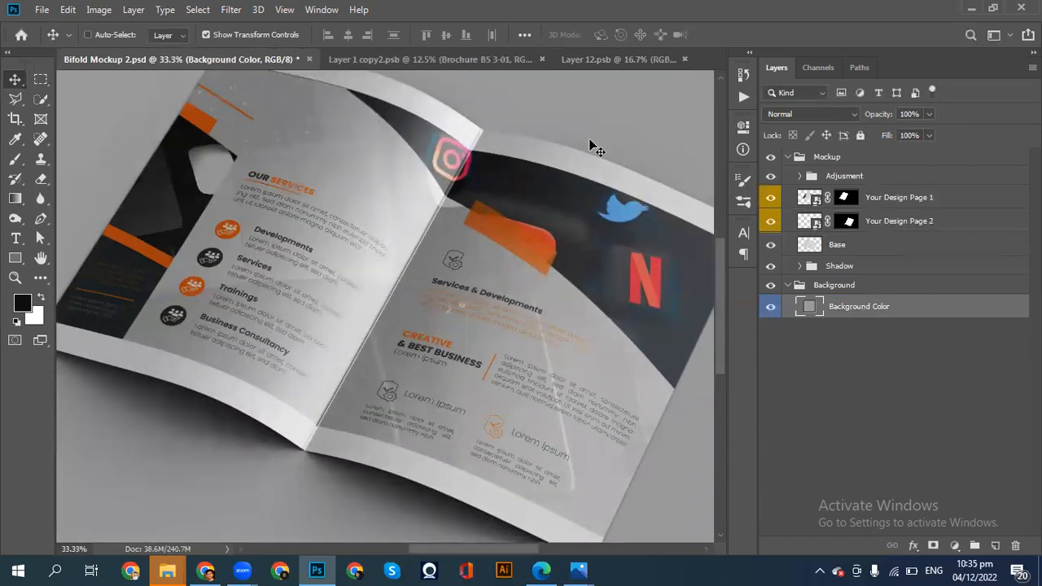
key(ctrl+minus)
key(ctrl+minus)
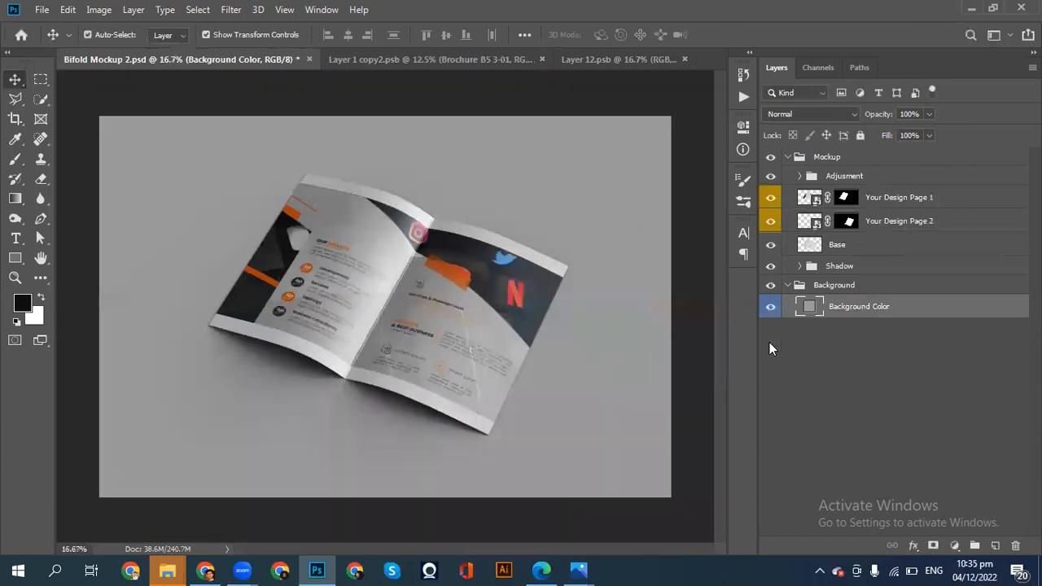
Change the mockup's Background Color fill to the dark grey 383636
double_click(809, 308)
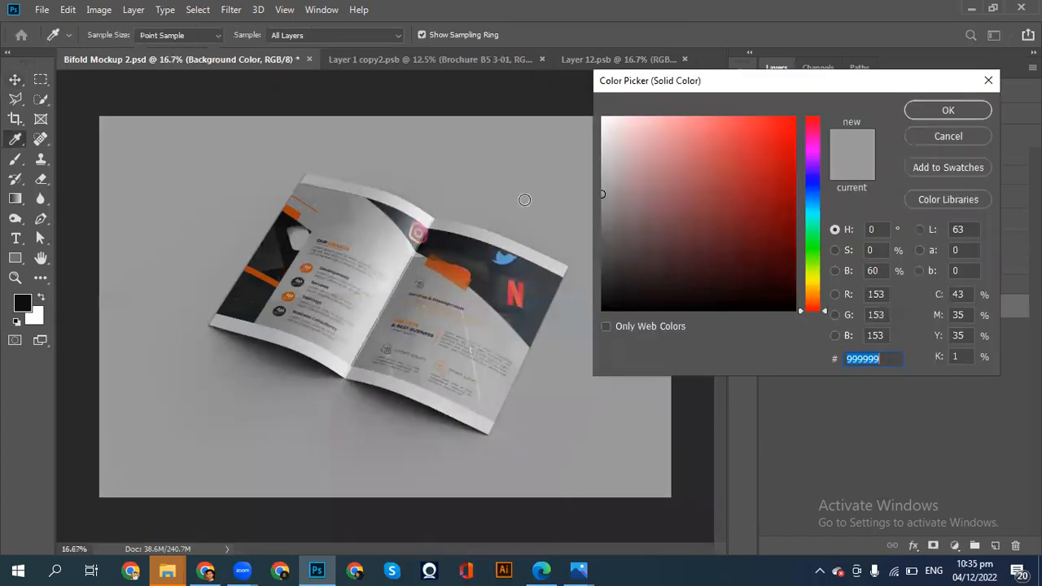
drag(622, 257, 607, 267)
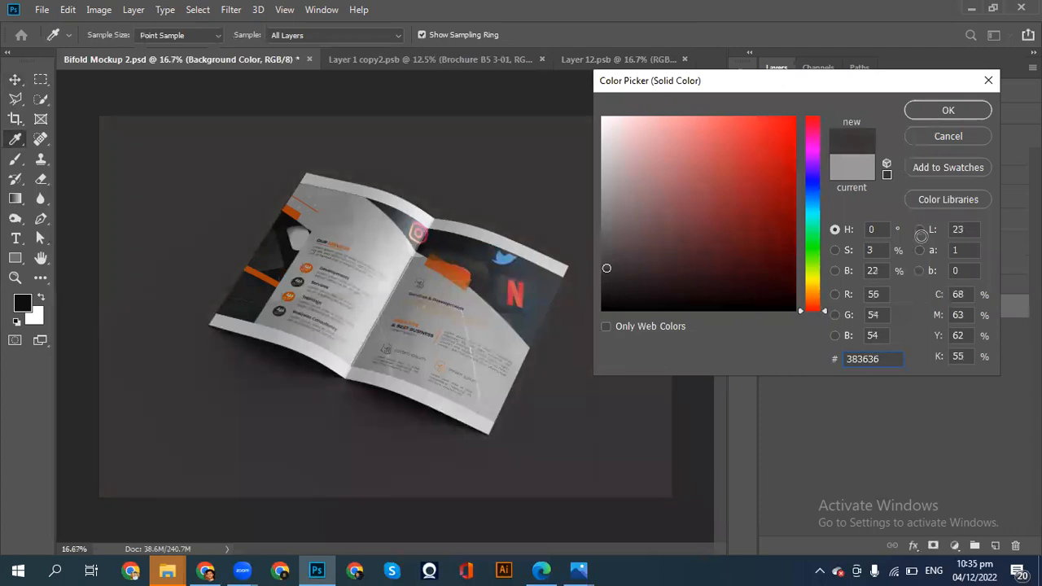
click(948, 110)
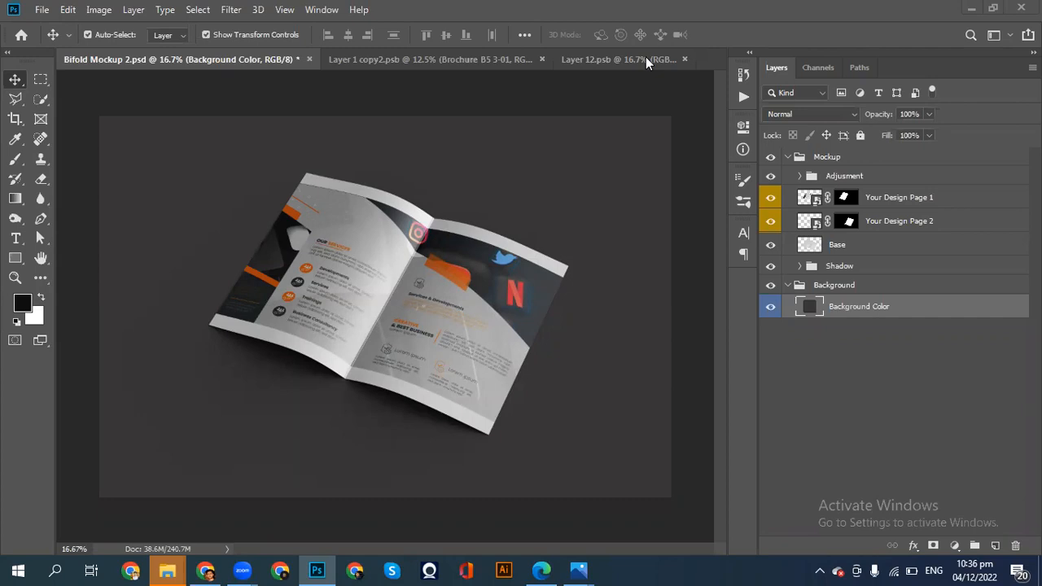
Switch to Chrome, look through Pinterest's brochure design results for layout ideas, and return to the Bifold Mockup 2 file in Photoshop
mouse_move(554, 568)
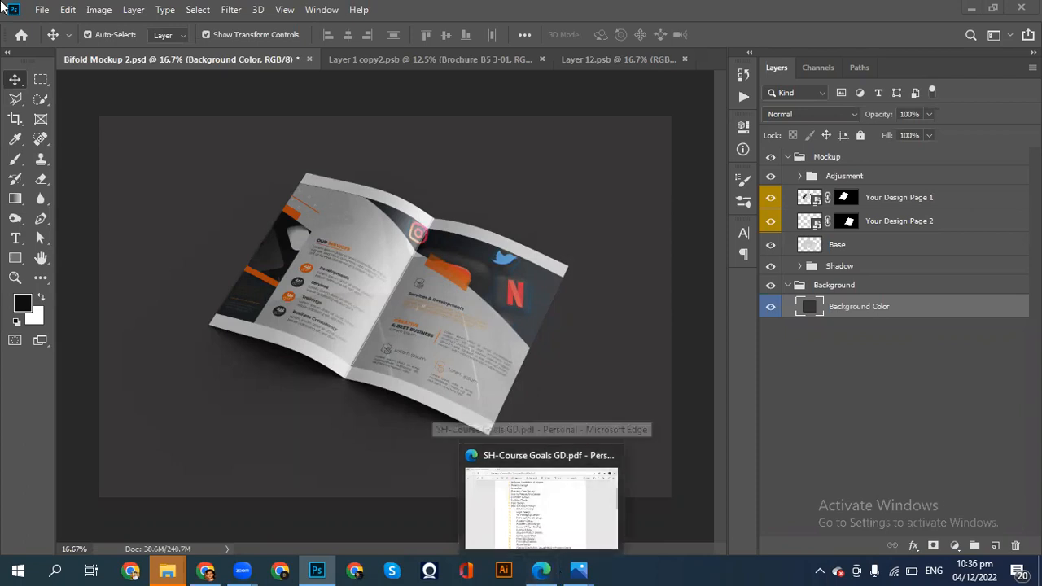
click(372, 57)
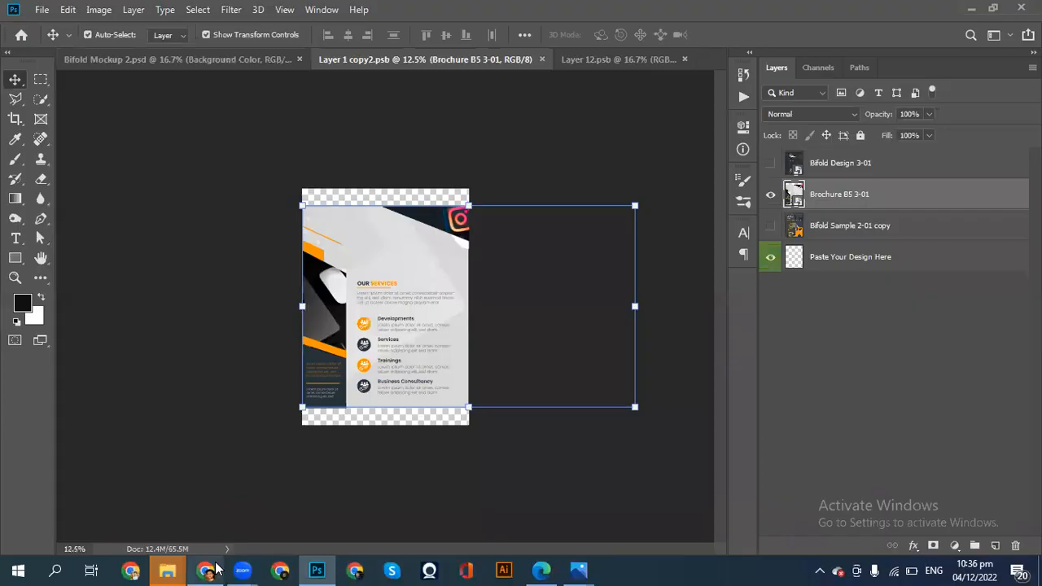
click(213, 570)
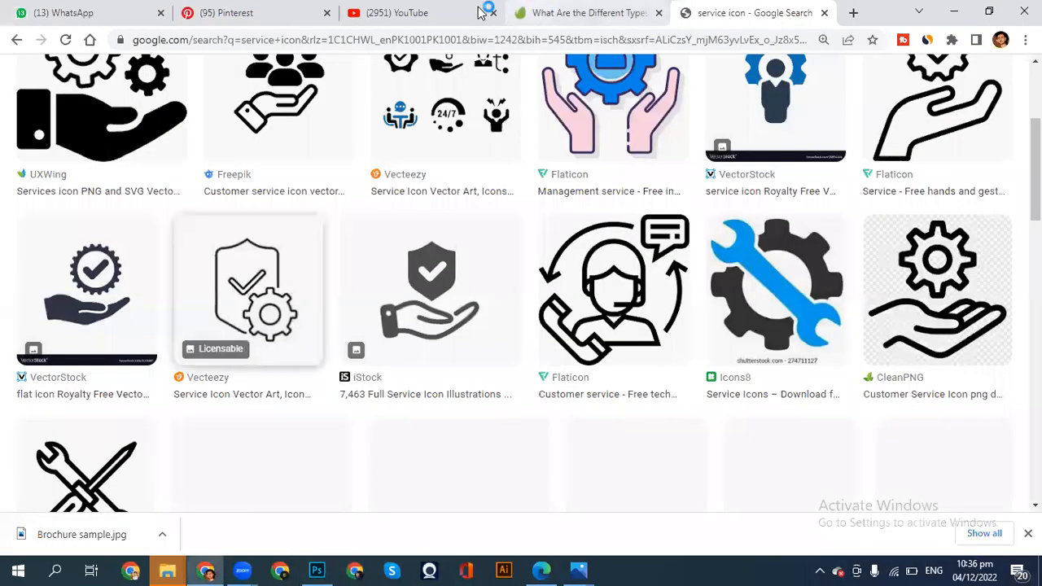
click(257, 12)
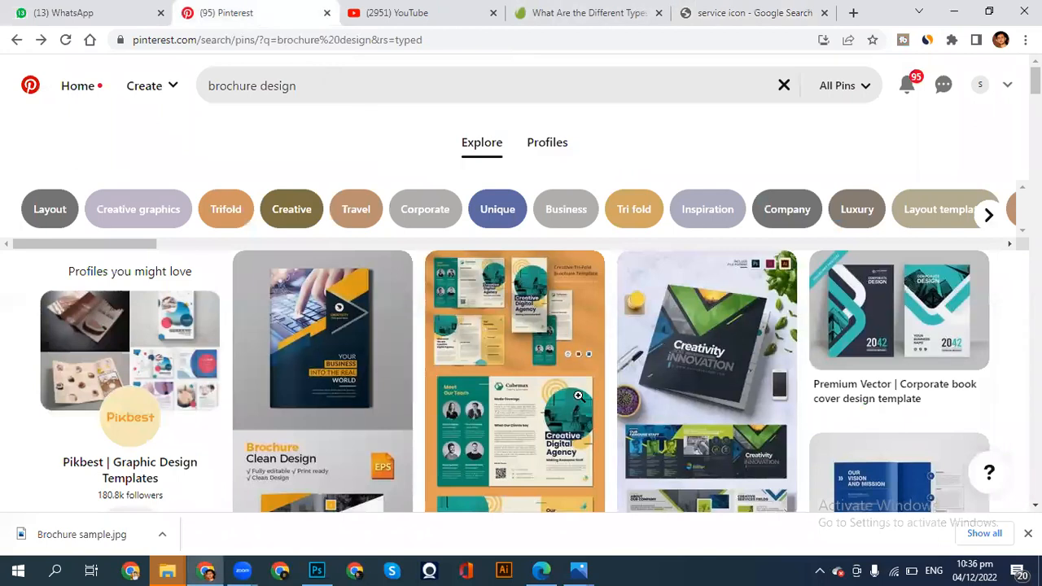
scroll(582, 399, down, 2)
scroll(616, 411, down, 6)
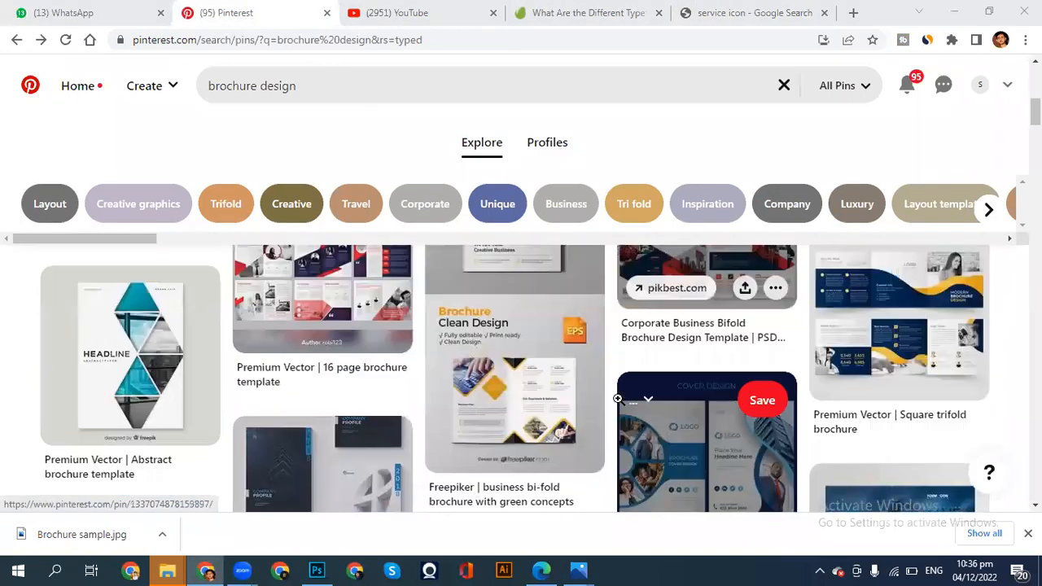
scroll(617, 397, down, 6)
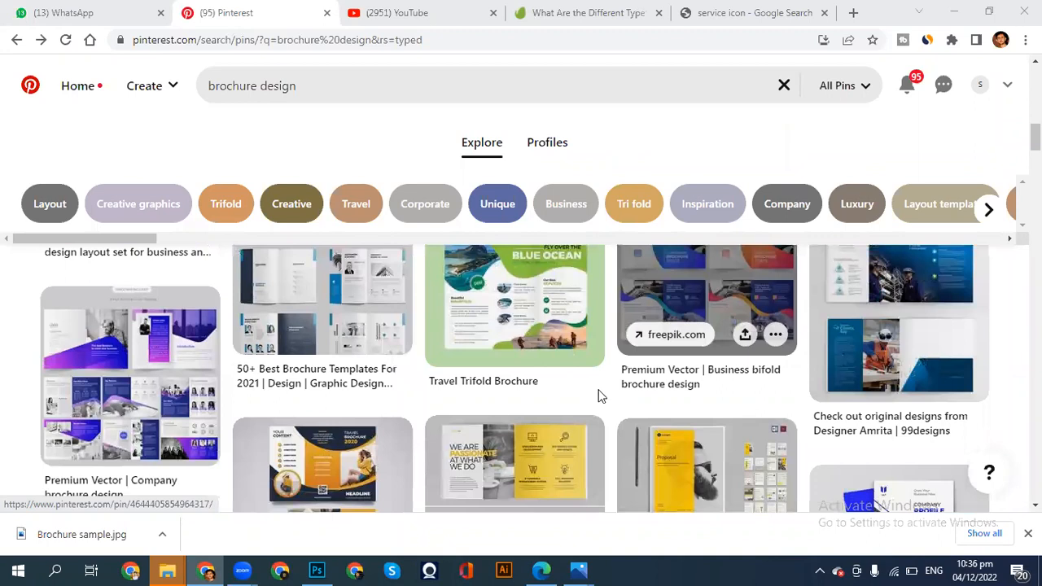
scroll(591, 387, down, 3)
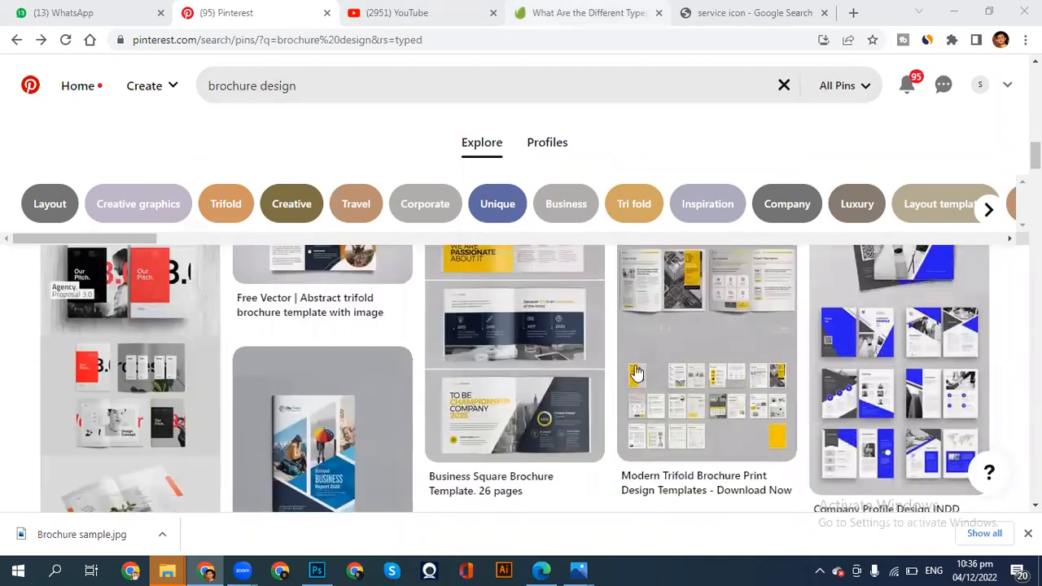
scroll(633, 366, down, 1)
scroll(552, 359, down, 2)
scroll(481, 338, up, 1)
scroll(529, 347, down, 3)
scroll(583, 348, down, 2)
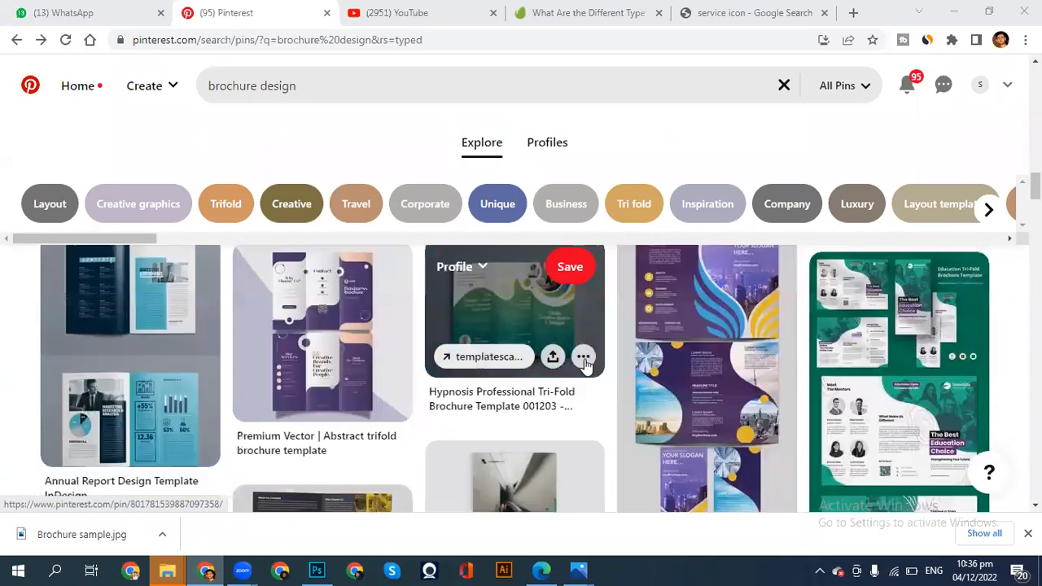
scroll(587, 367, down, 2)
scroll(586, 368, down, 2)
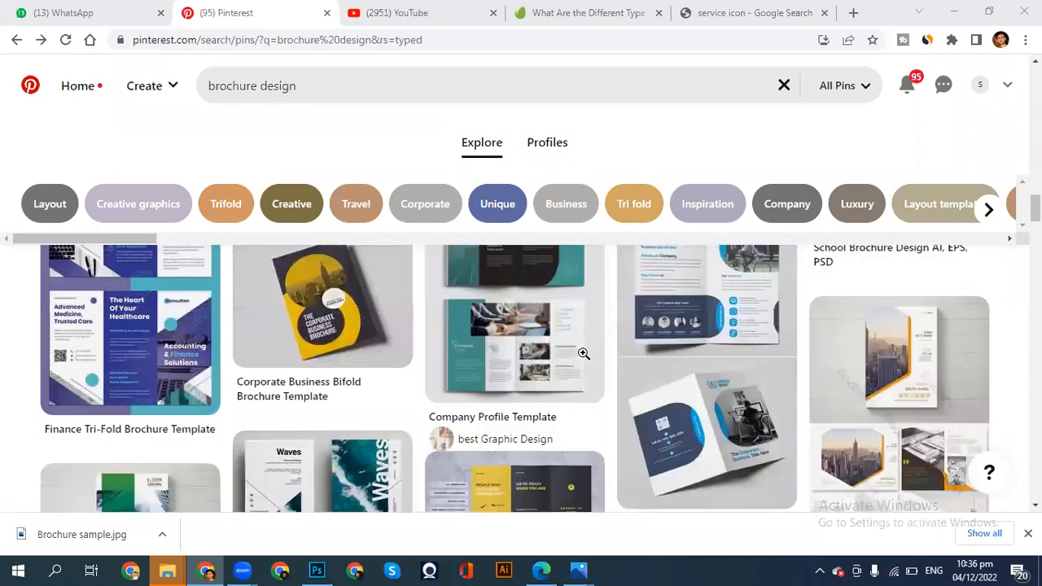
scroll(581, 353, down, 3)
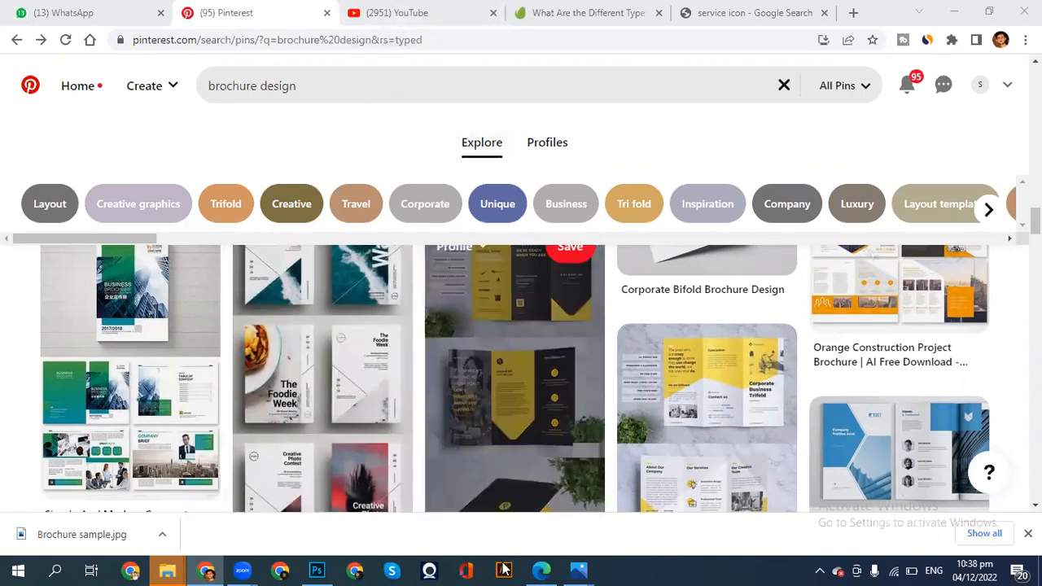
click(316, 569)
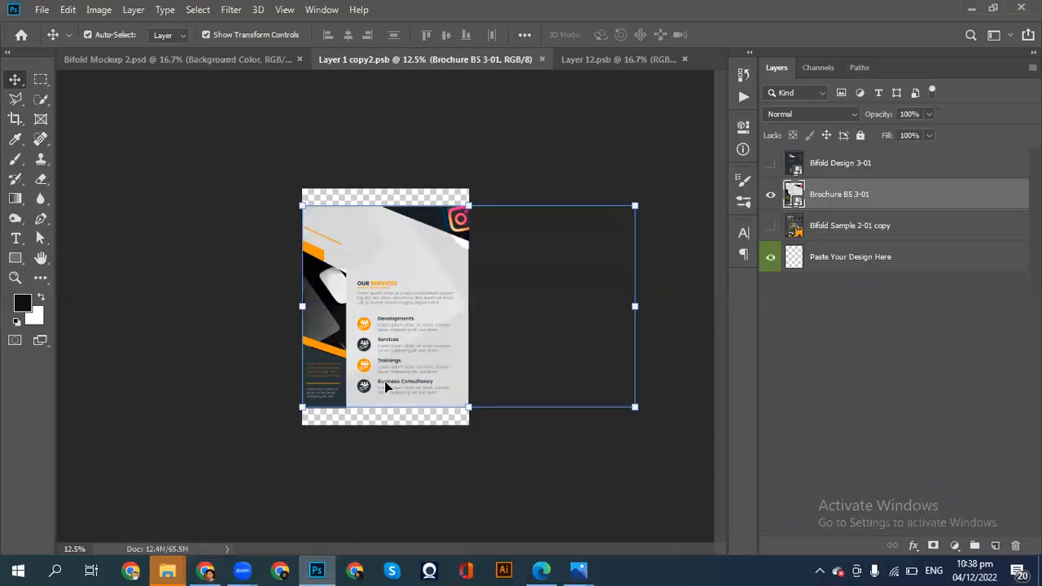
click(176, 55)
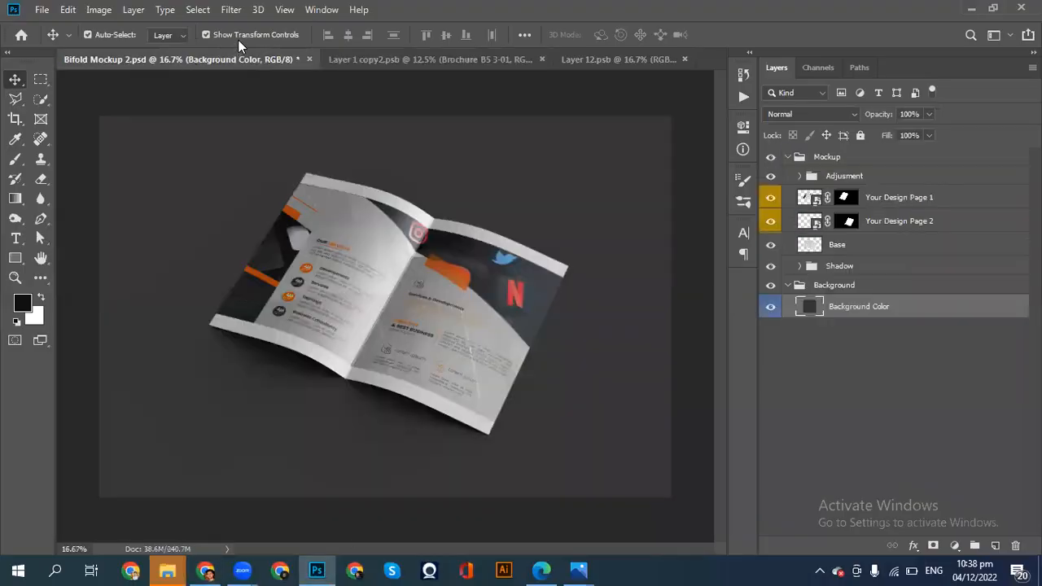